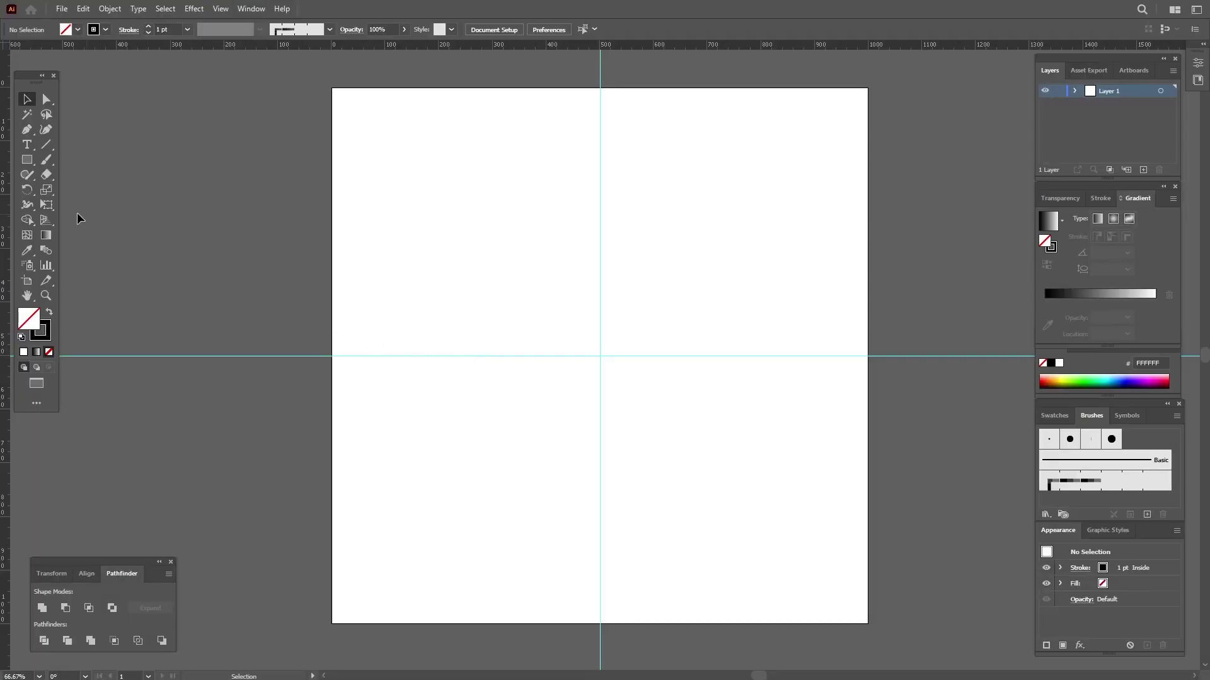
Step: Draw a 716 px circle and centre it horizontally and vertically on the artboard
drag(27, 159, 70, 190)
drag(414, 163, 797, 521)
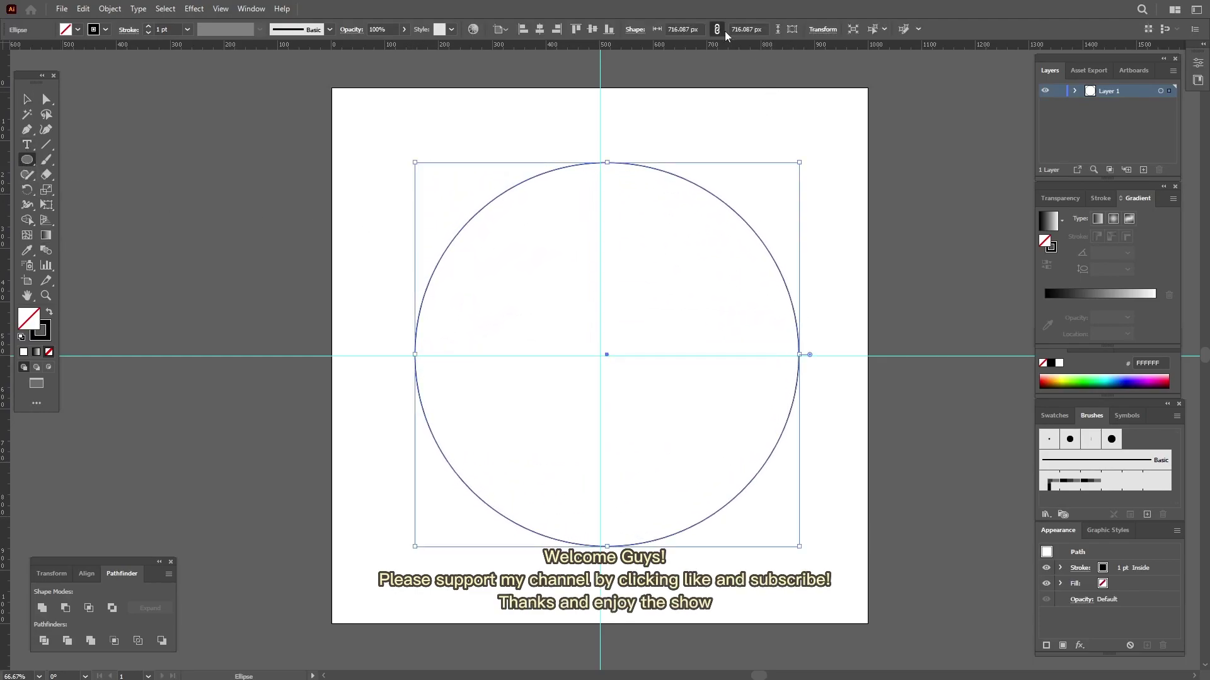
click(540, 29)
click(592, 29)
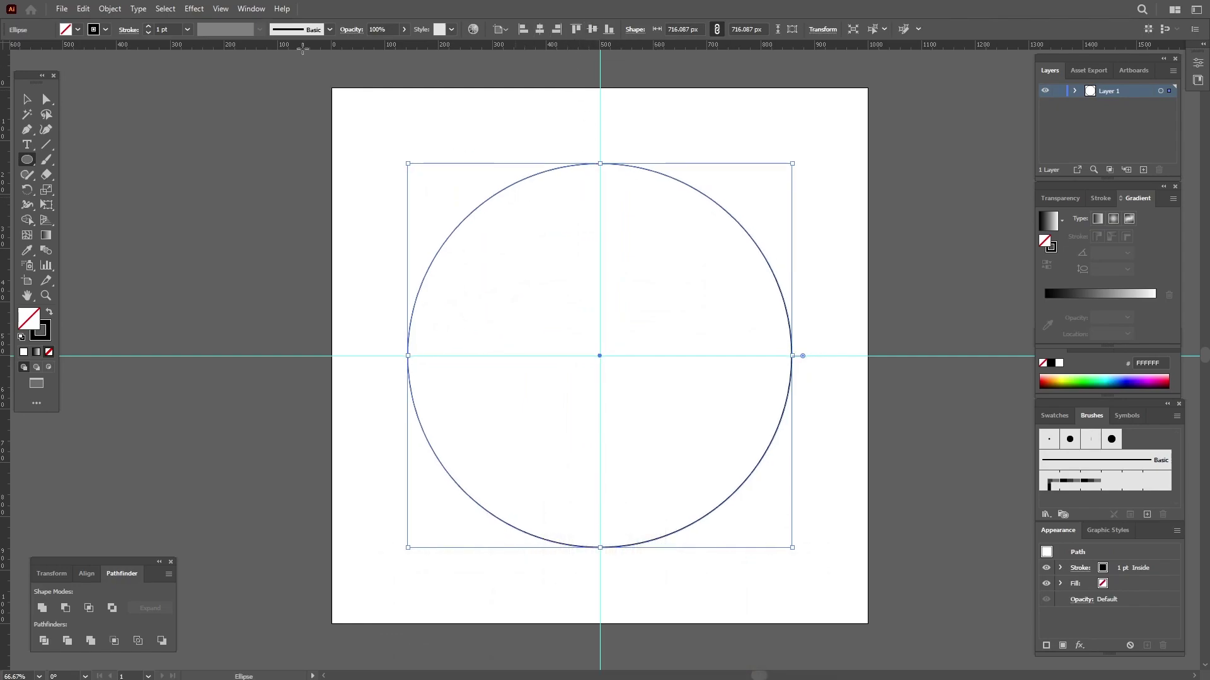
Step: Copy the circle and paste a copy in front of it
click(83, 8)
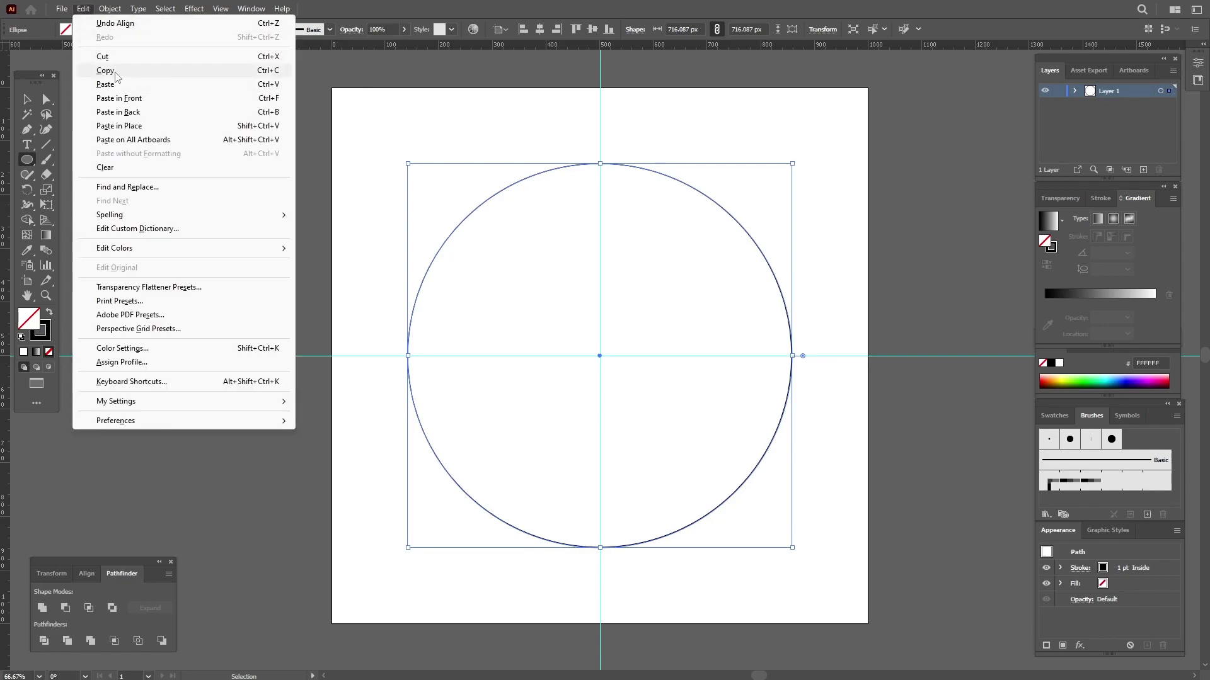
click(105, 71)
click(83, 8)
click(120, 99)
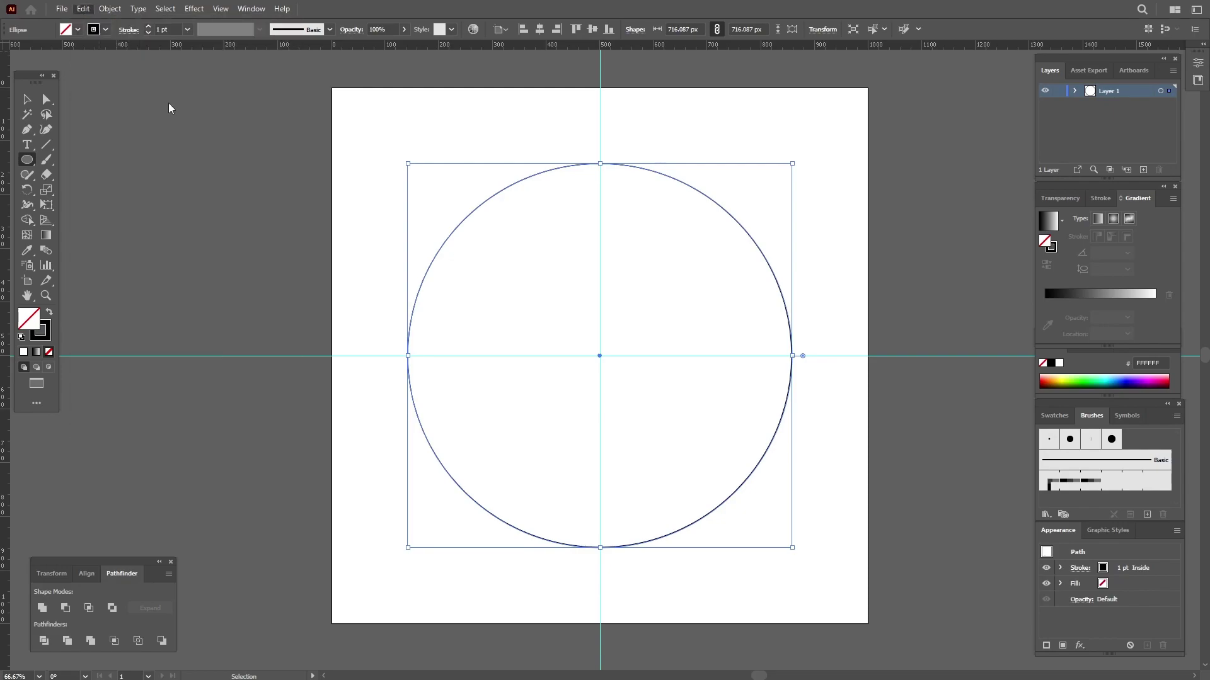
Step: Shrink the copy into a small centre circle and add a 463 px circle touching the top
key(v)
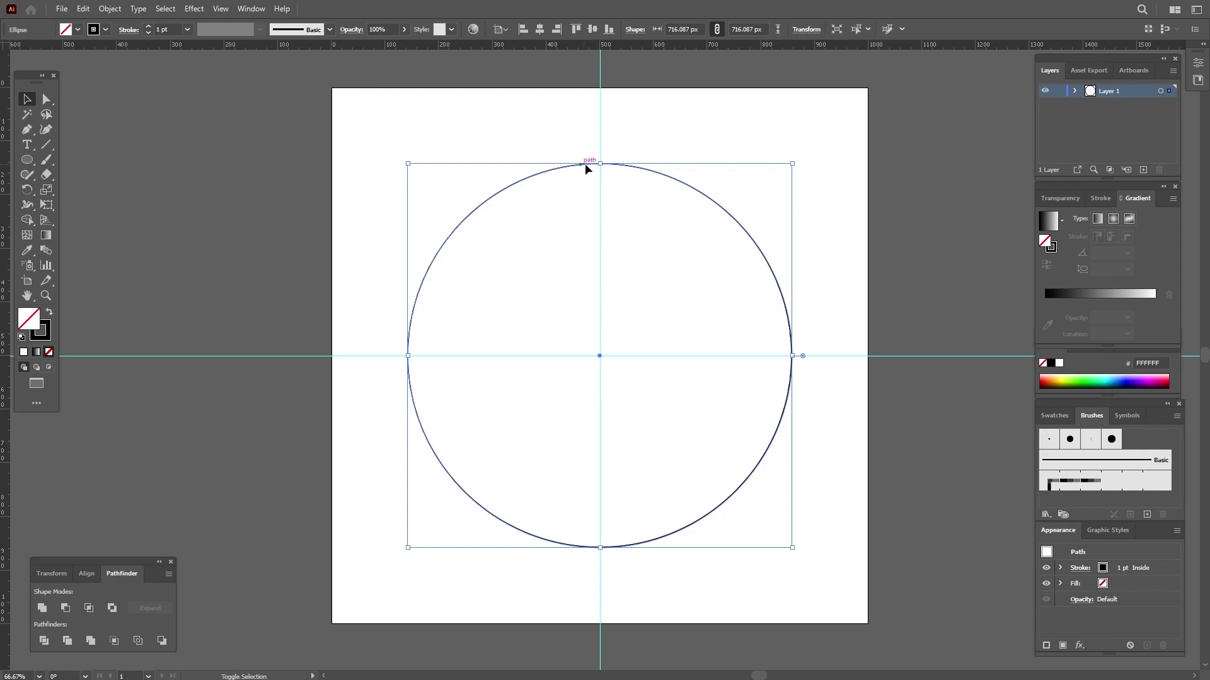
drag(601, 164, 628, 298)
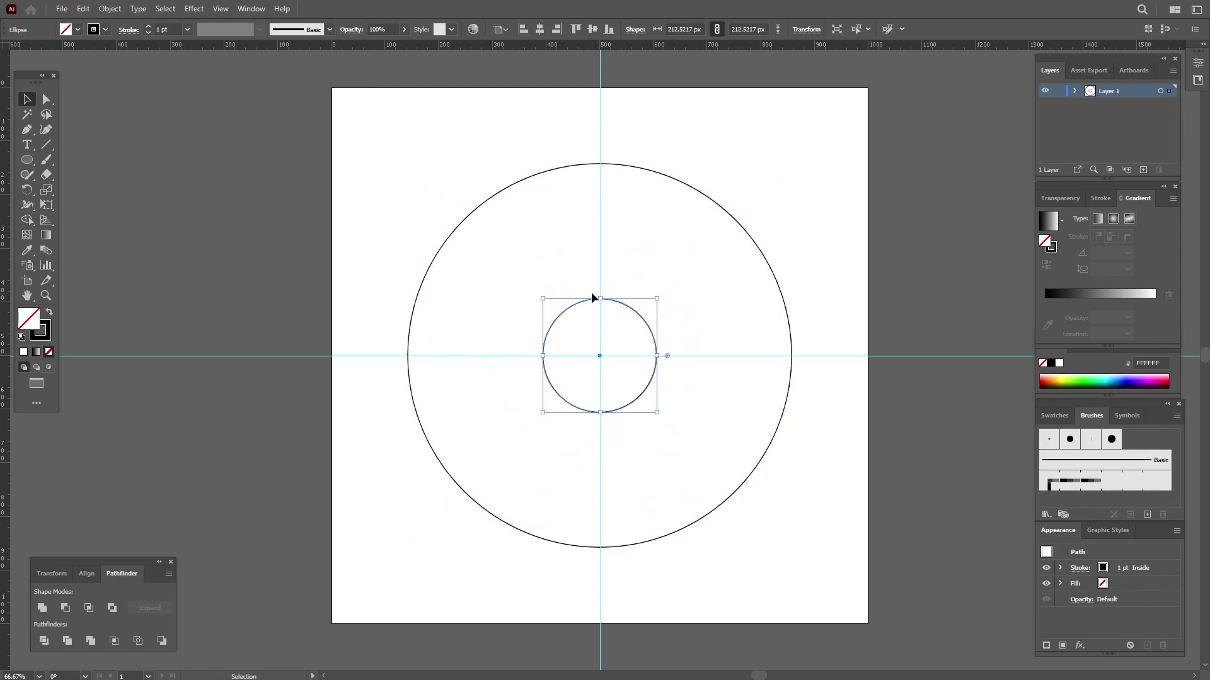
click(83, 9)
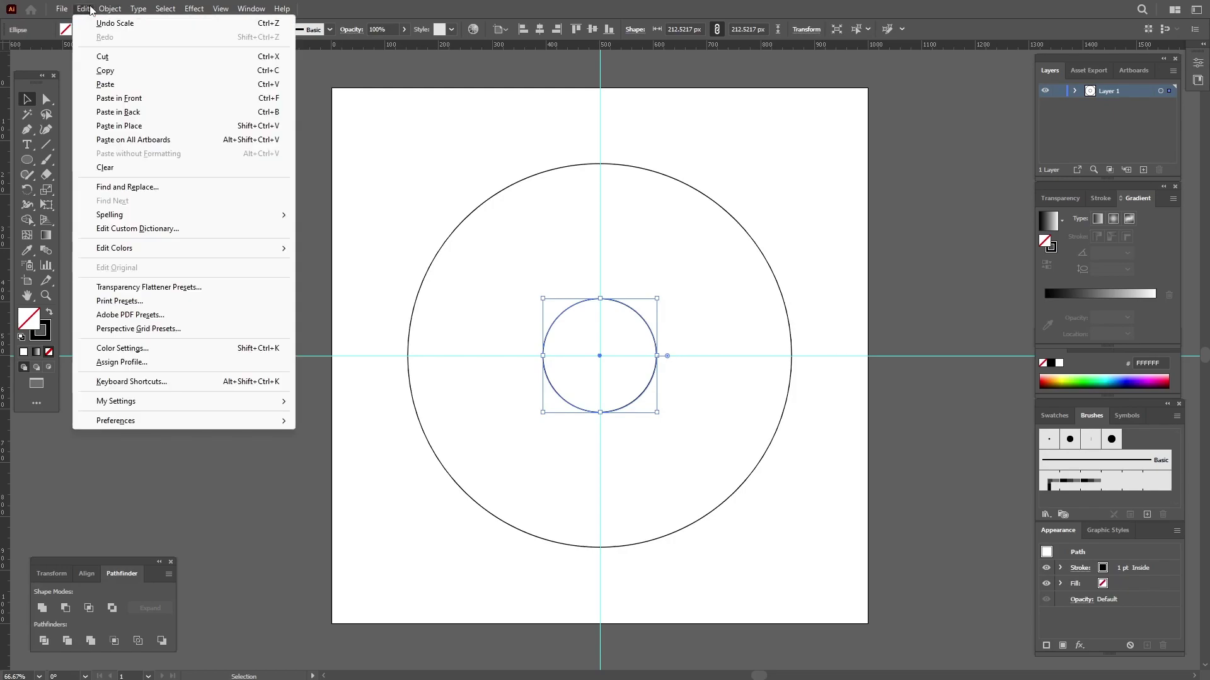
click(126, 100)
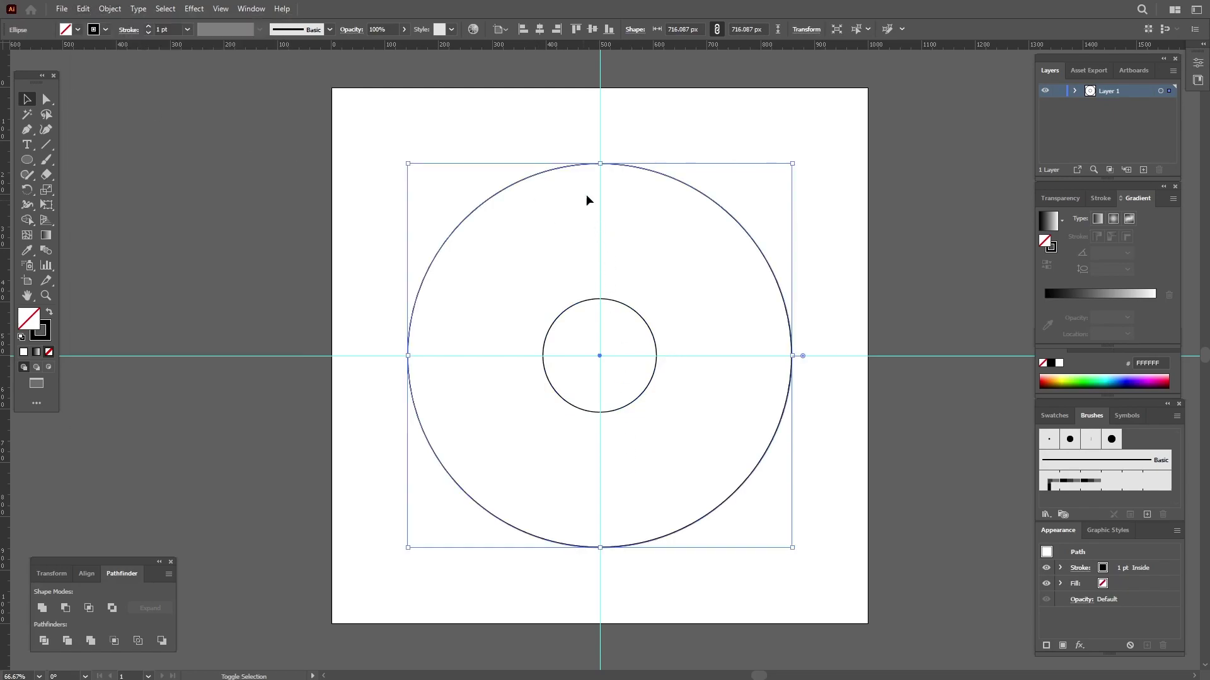
drag(601, 162, 604, 299)
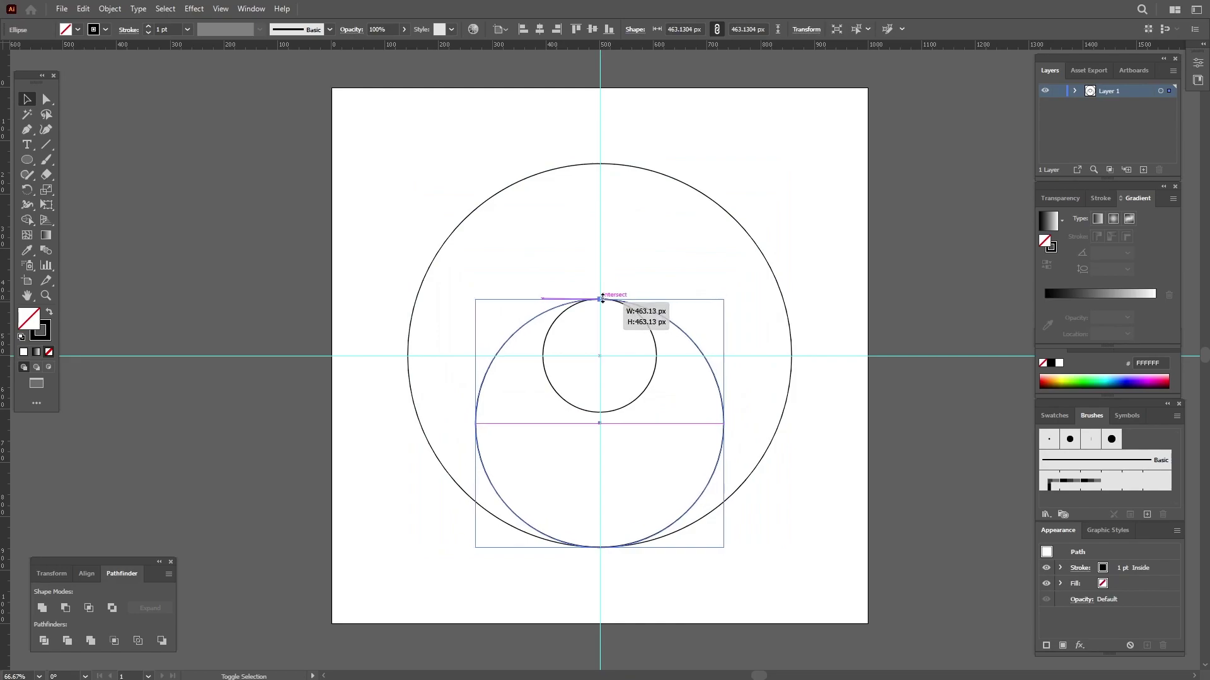
drag(603, 299, 604, 298)
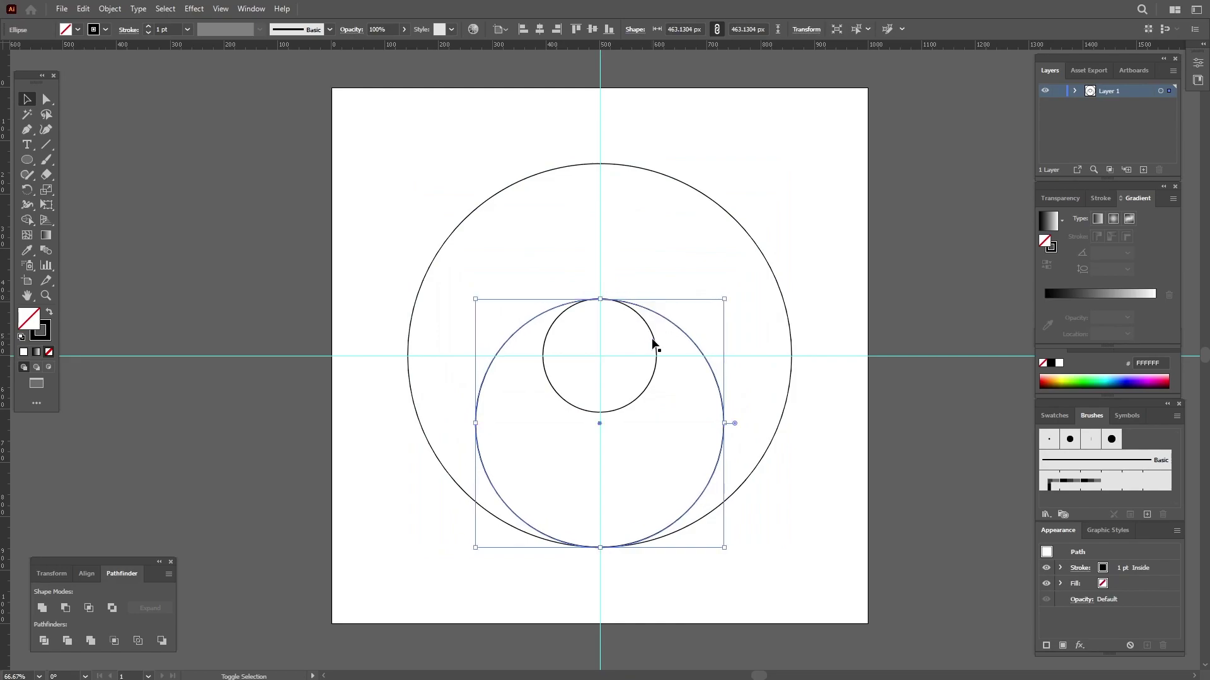
Step: Add a 464 px circle touching the bottom, then paste another copy of the outer circle
click(83, 9)
click(126, 98)
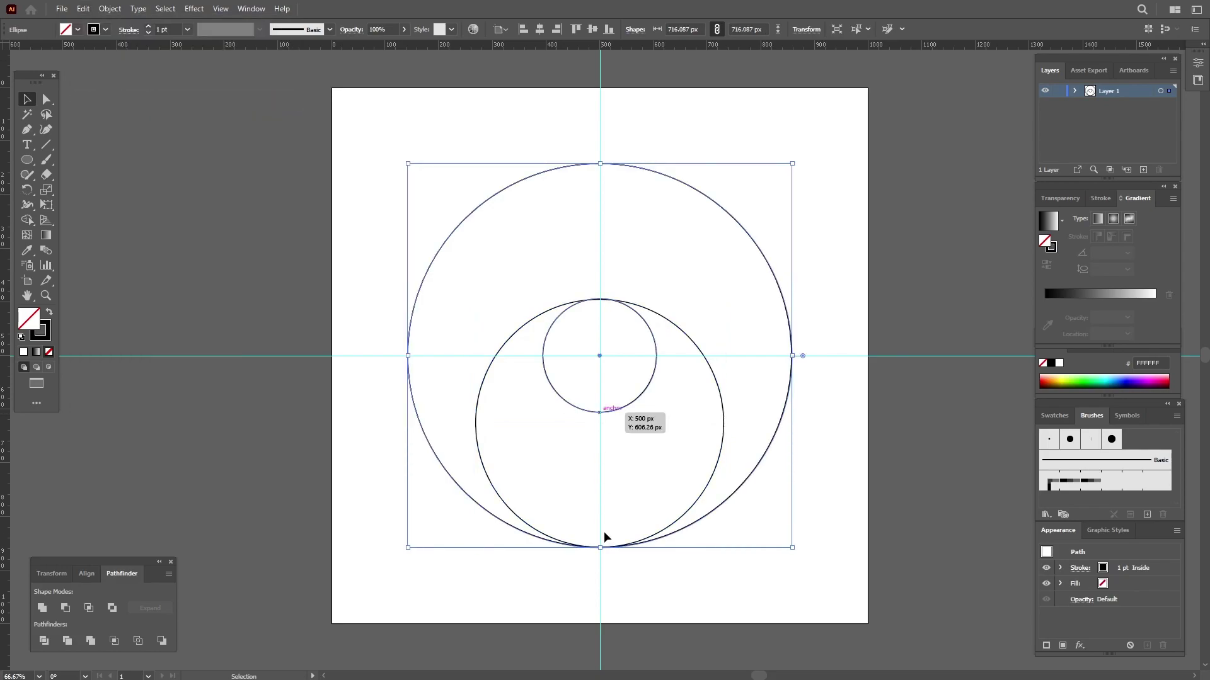
drag(600, 547, 609, 416)
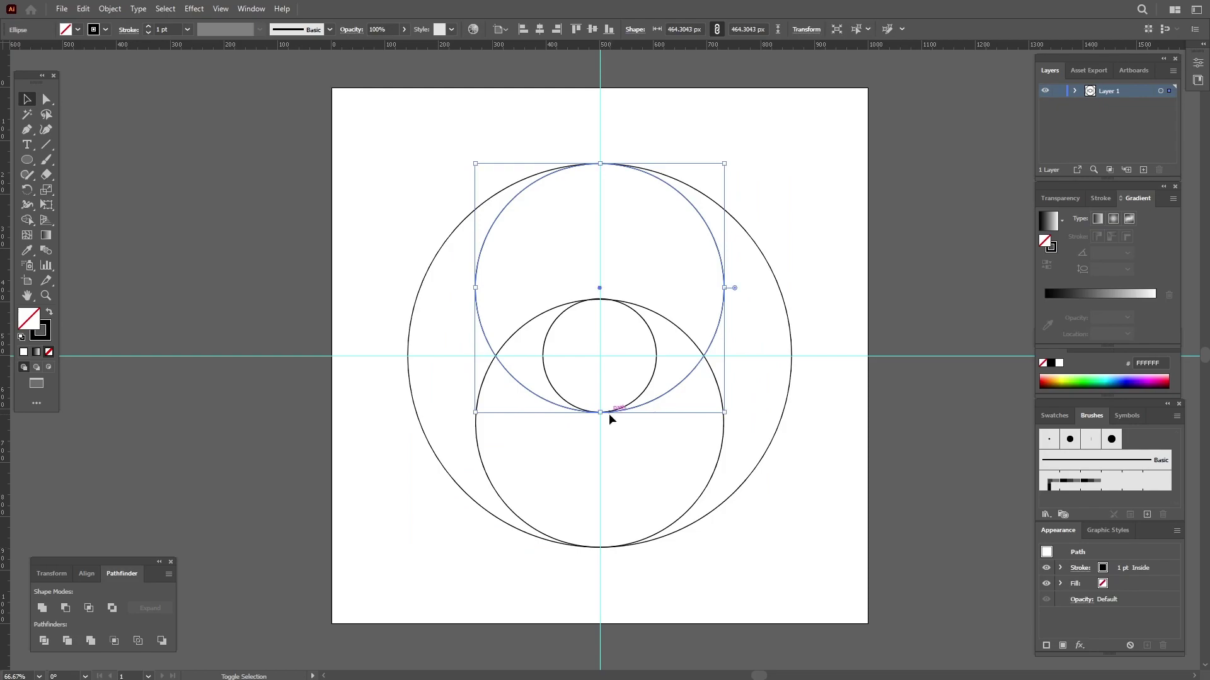
click(110, 12)
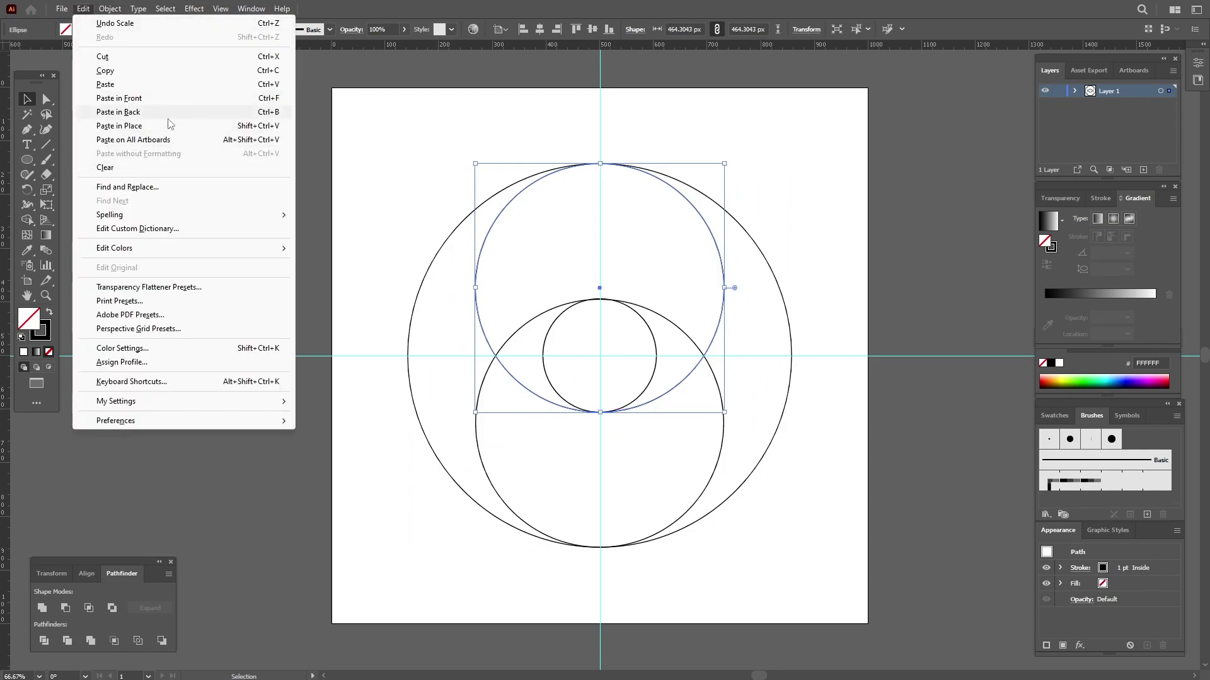
click(180, 101)
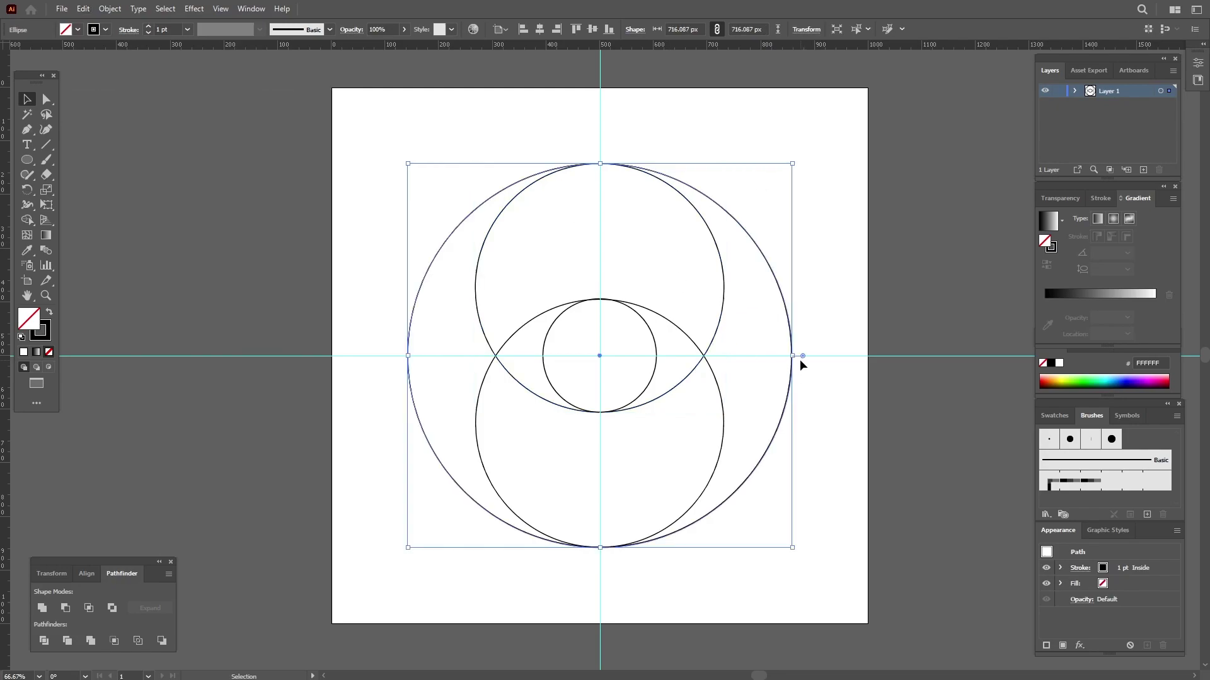
Step: Resize two outer-circle copies into circles touching the left and right edges
drag(795, 356, 657, 357)
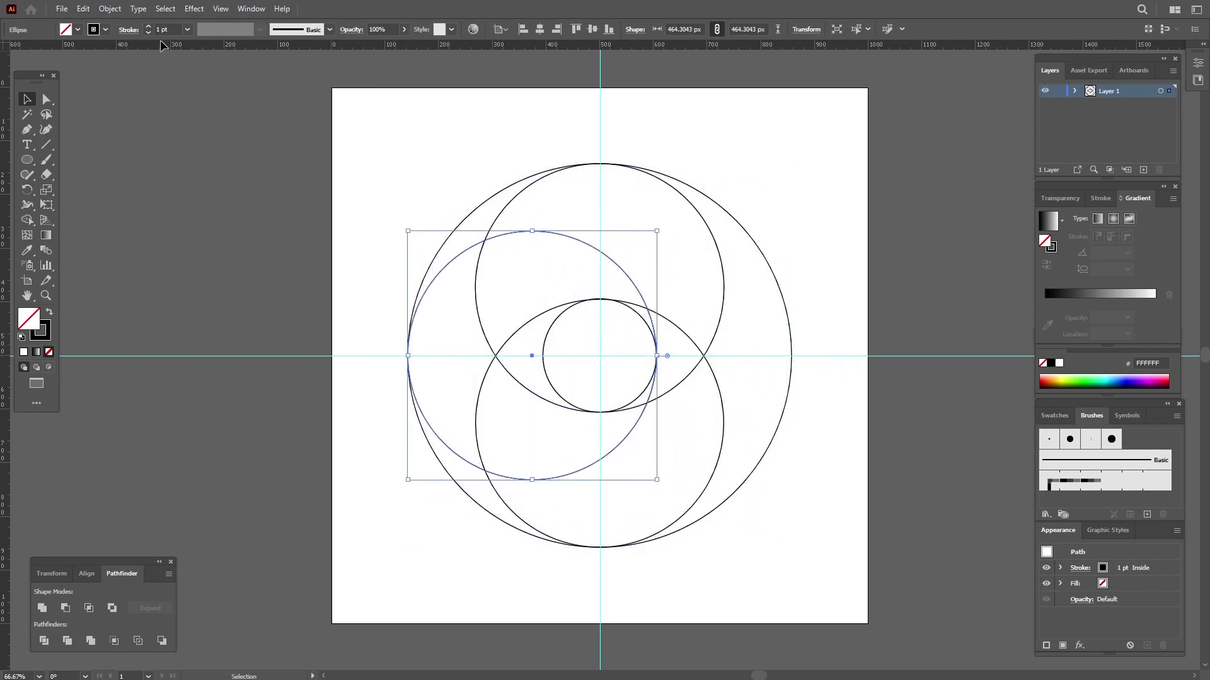
click(85, 9)
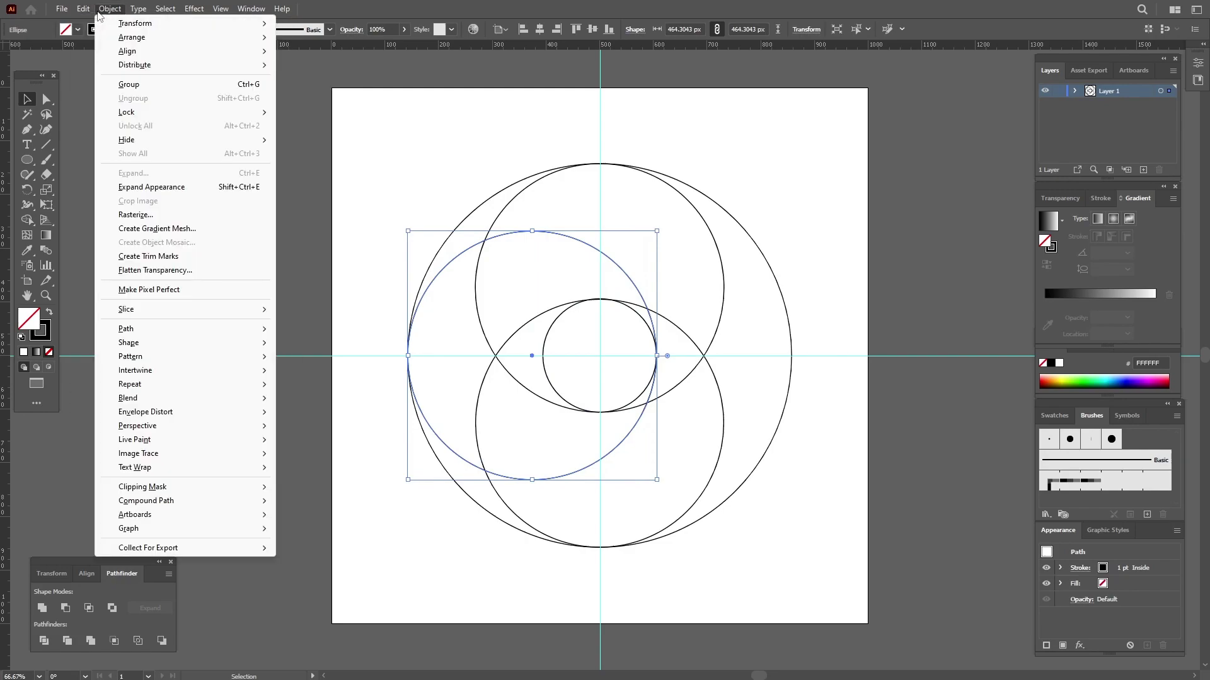
click(158, 102)
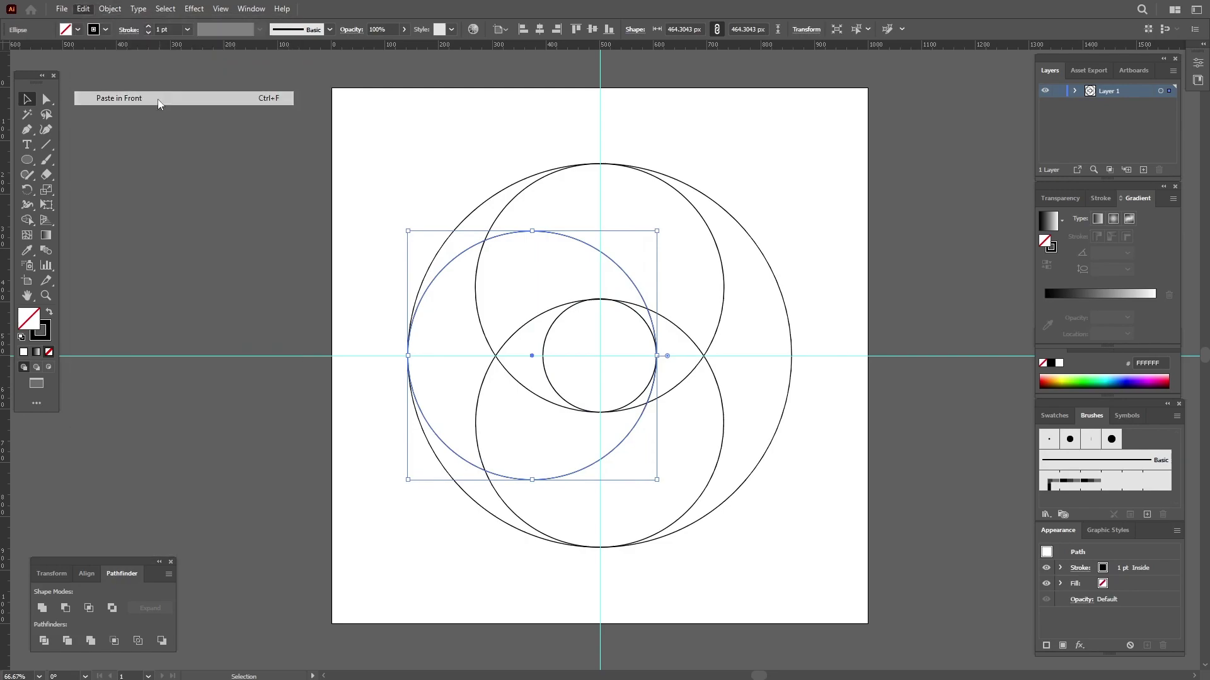
drag(408, 364, 545, 358)
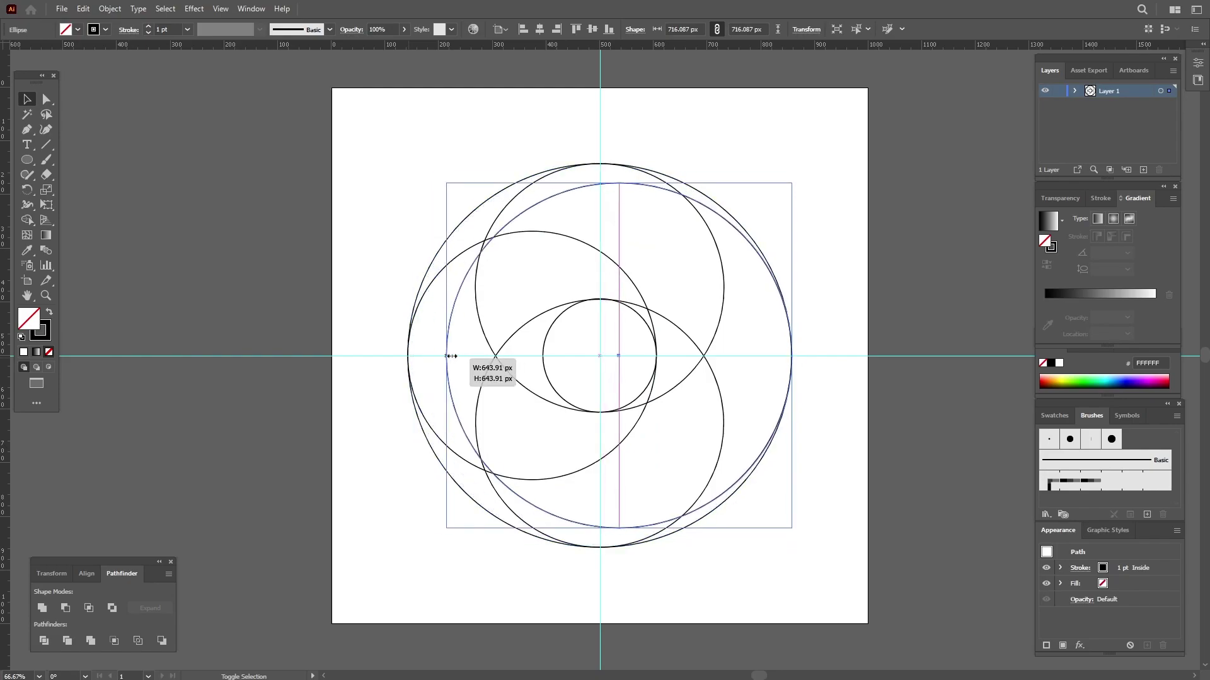
Step: Zoom in and enlarge the lower circle to 464.30 px to match the others
key(z)
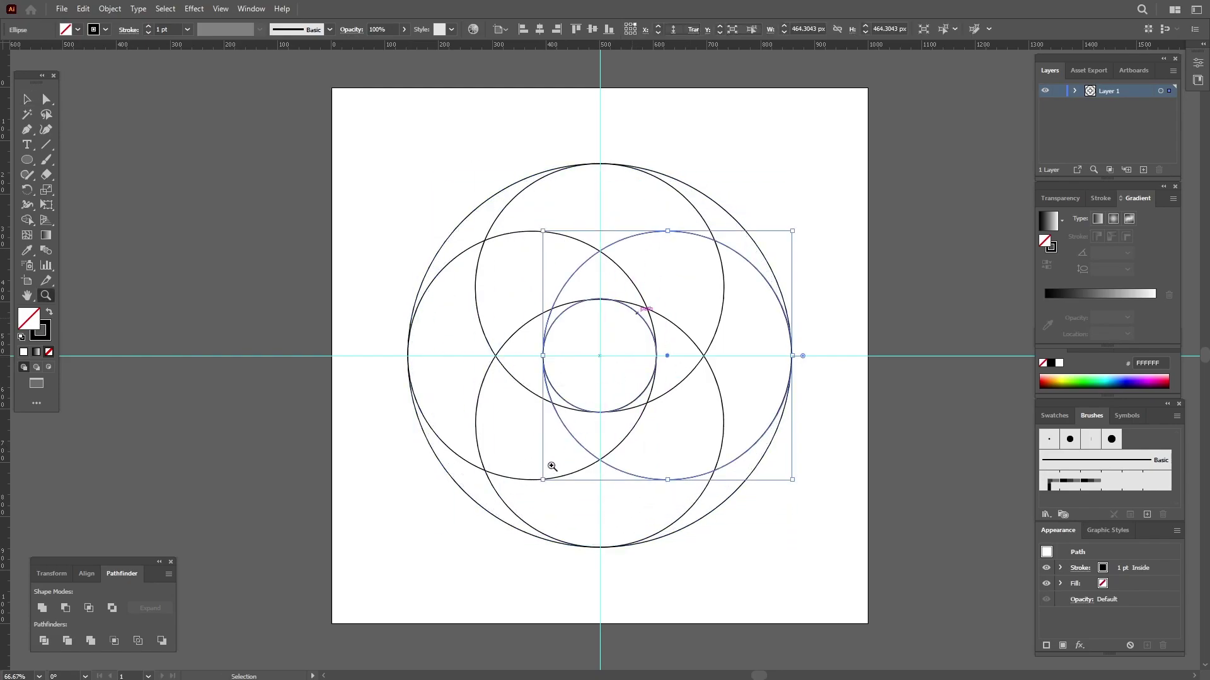
drag(555, 465, 682, 263)
key(v)
click(509, 126)
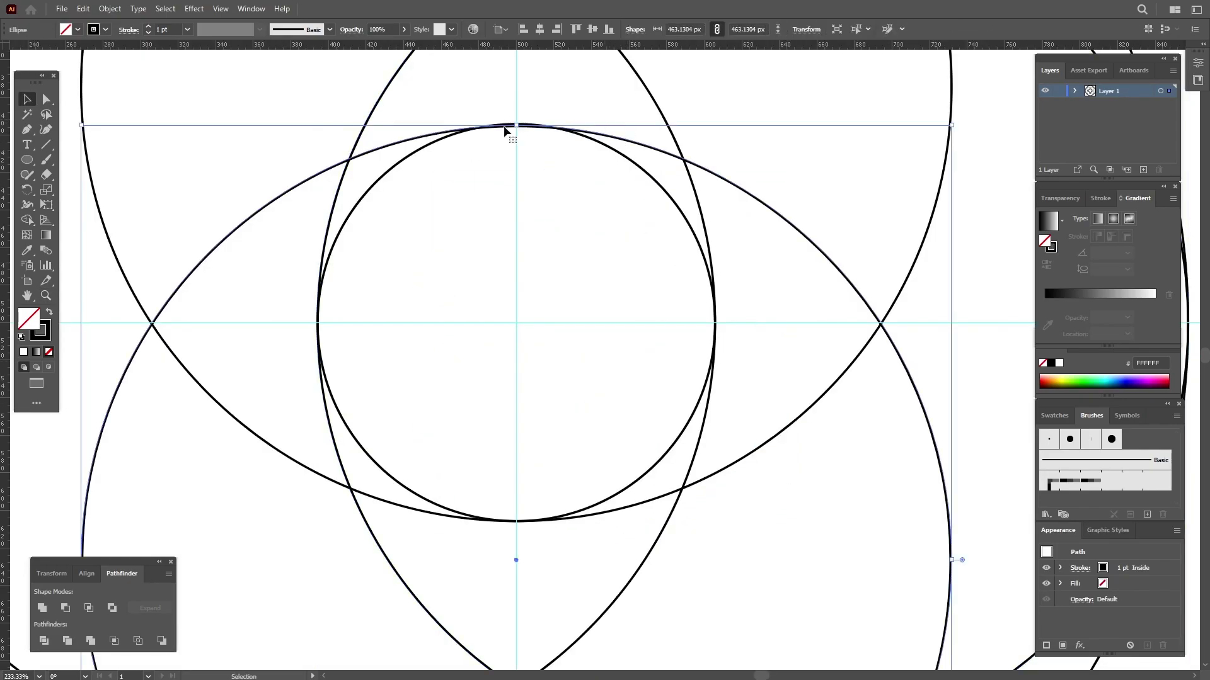
drag(516, 126, 515, 123)
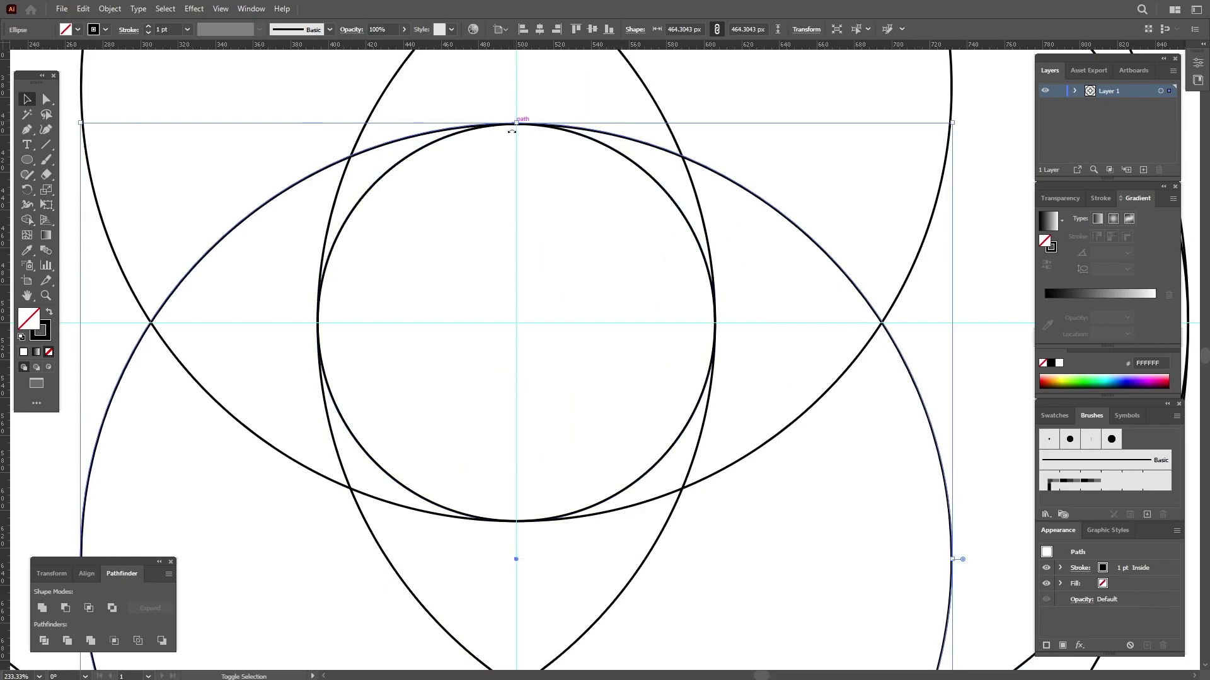
Step: Deselect, fit the whole design in view, and select all the circles
click(523, 419)
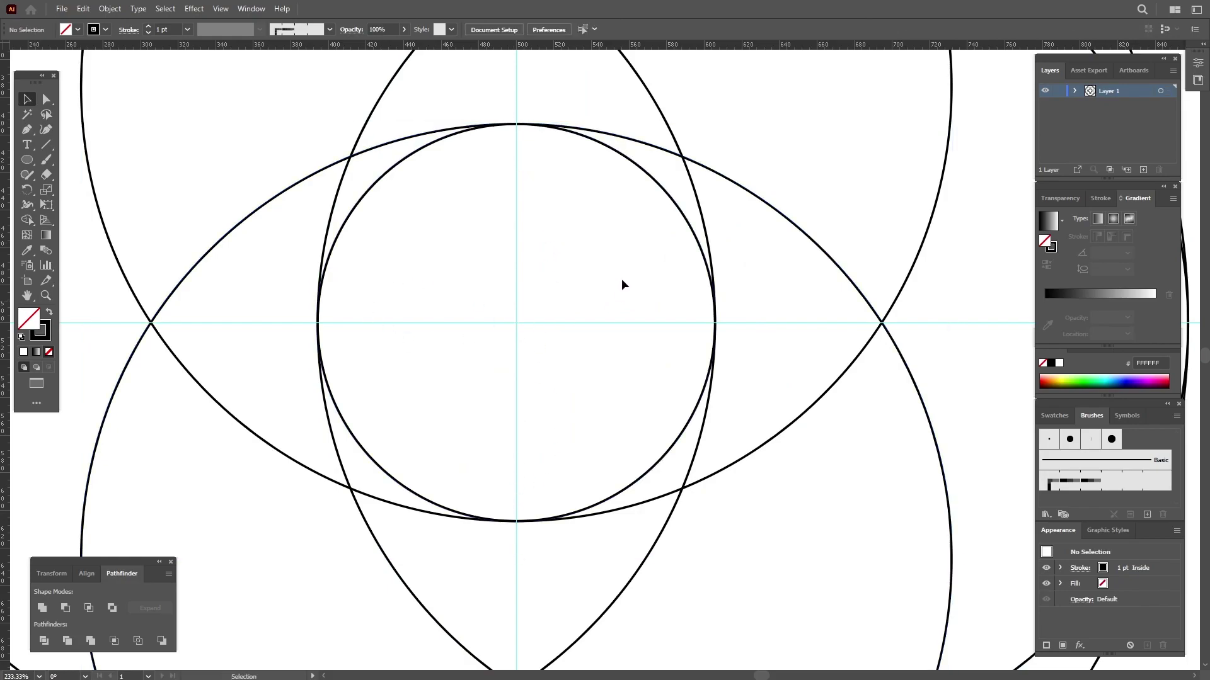
key(ctrl+1)
drag(625, 417, 603, 390)
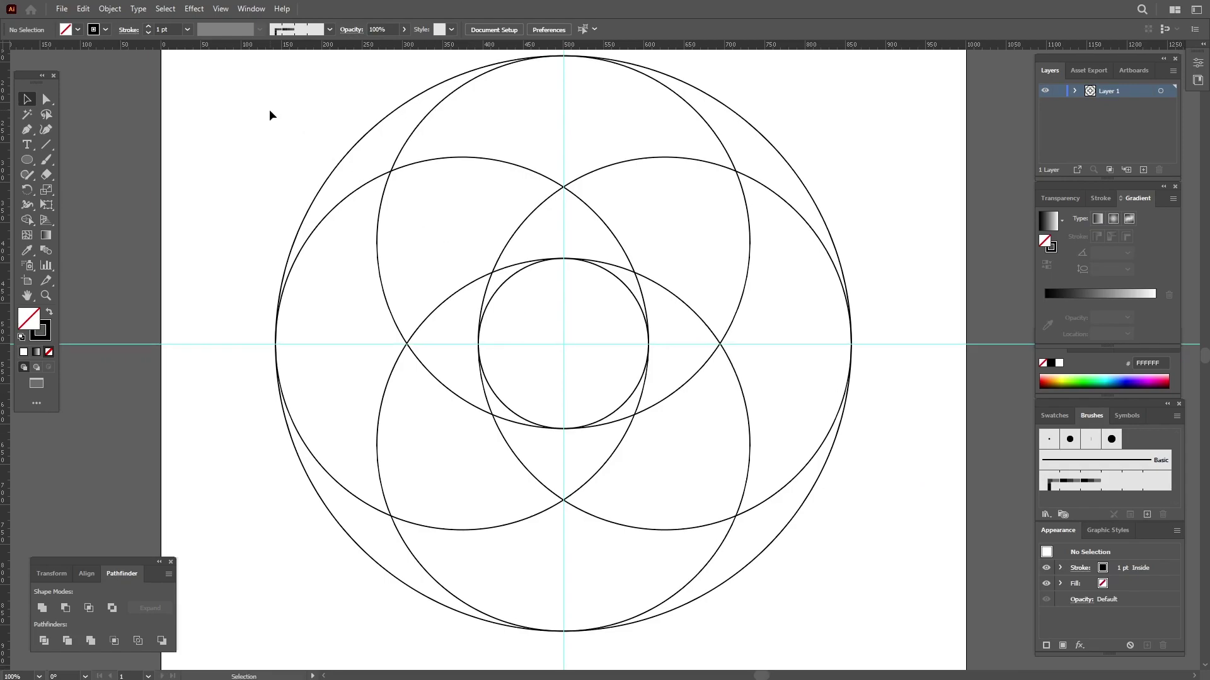
drag(270, 115, 820, 500)
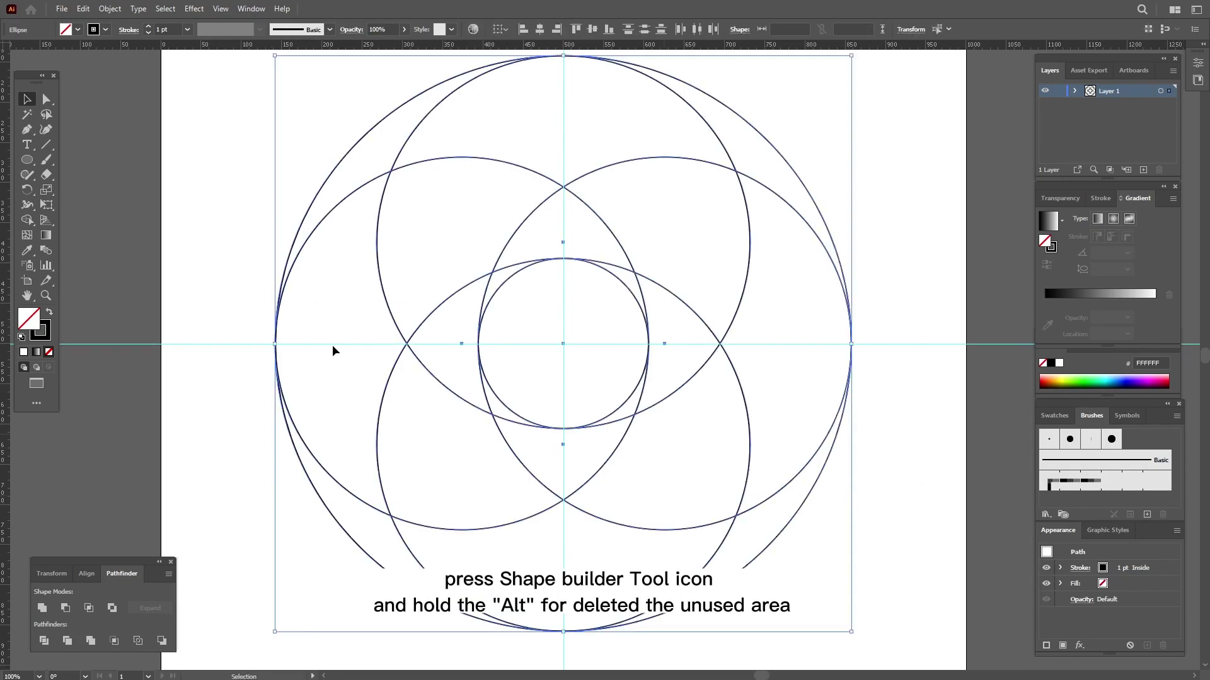
Step: Use the Shape Builder to delete the unwanted regions, leaving a single left crescent
click(27, 220)
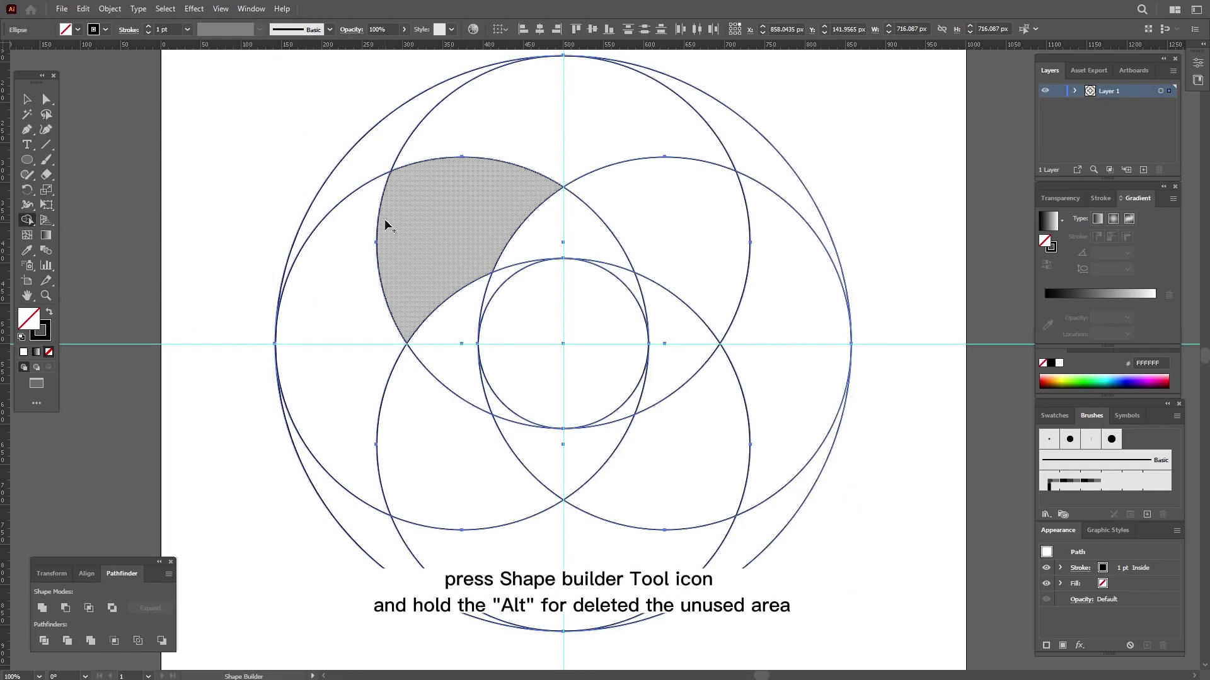
drag(444, 206, 773, 203)
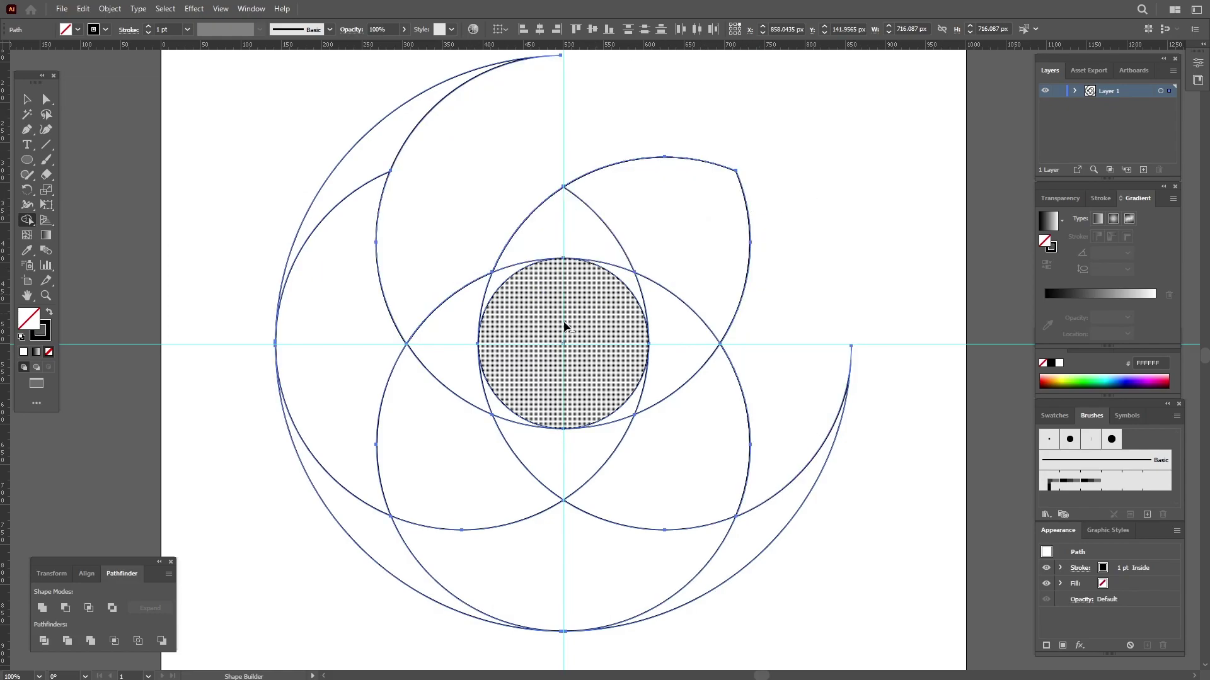
mouse_move(527, 405)
mouse_down()
mouse_move(557, 262)
mouse_move(530, 228)
mouse_up()
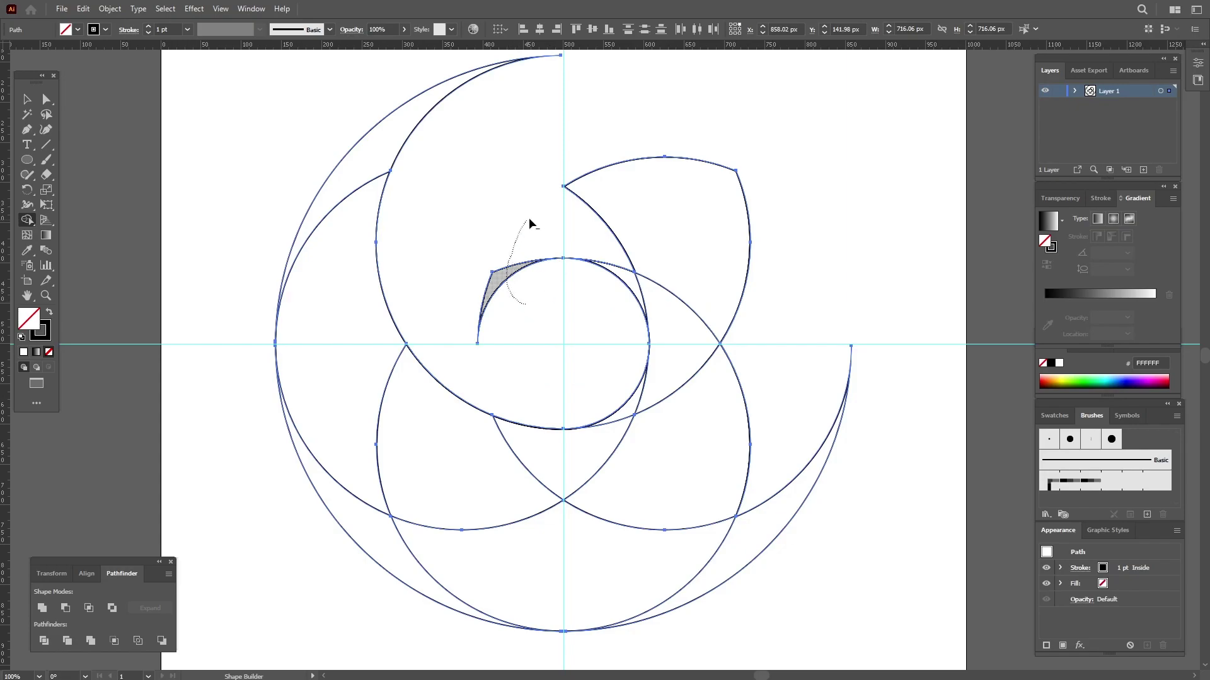
alt+click(626, 227)
drag(692, 323, 707, 532)
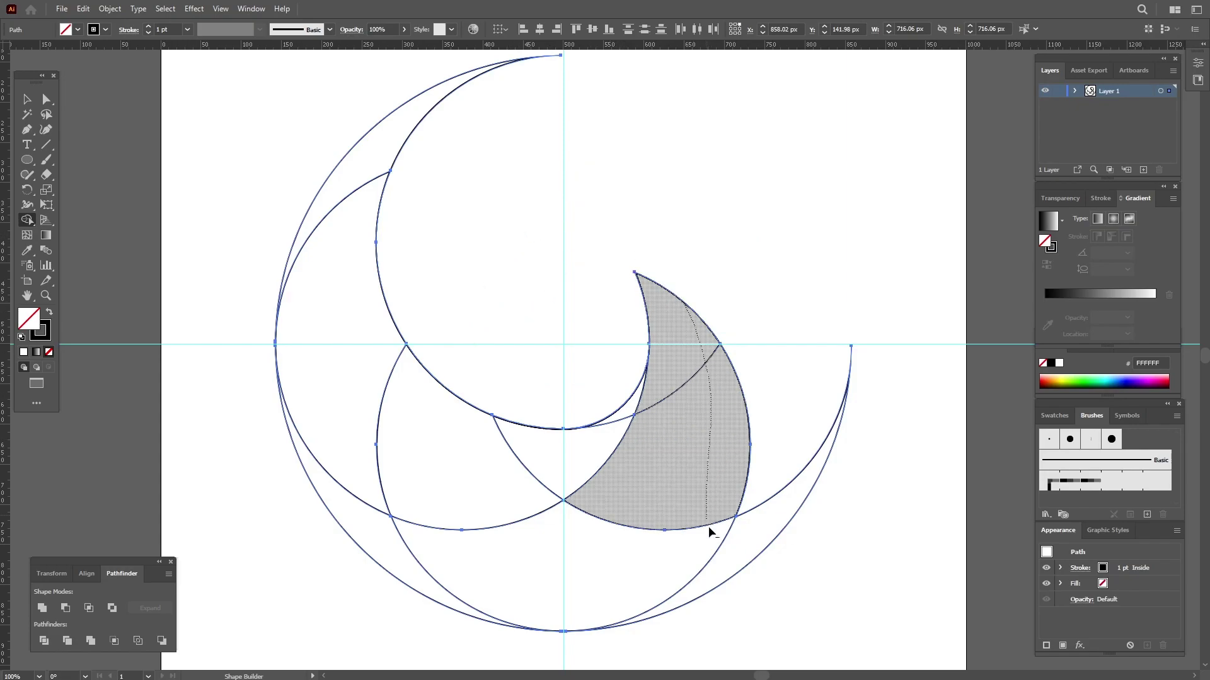
drag(472, 575, 316, 600)
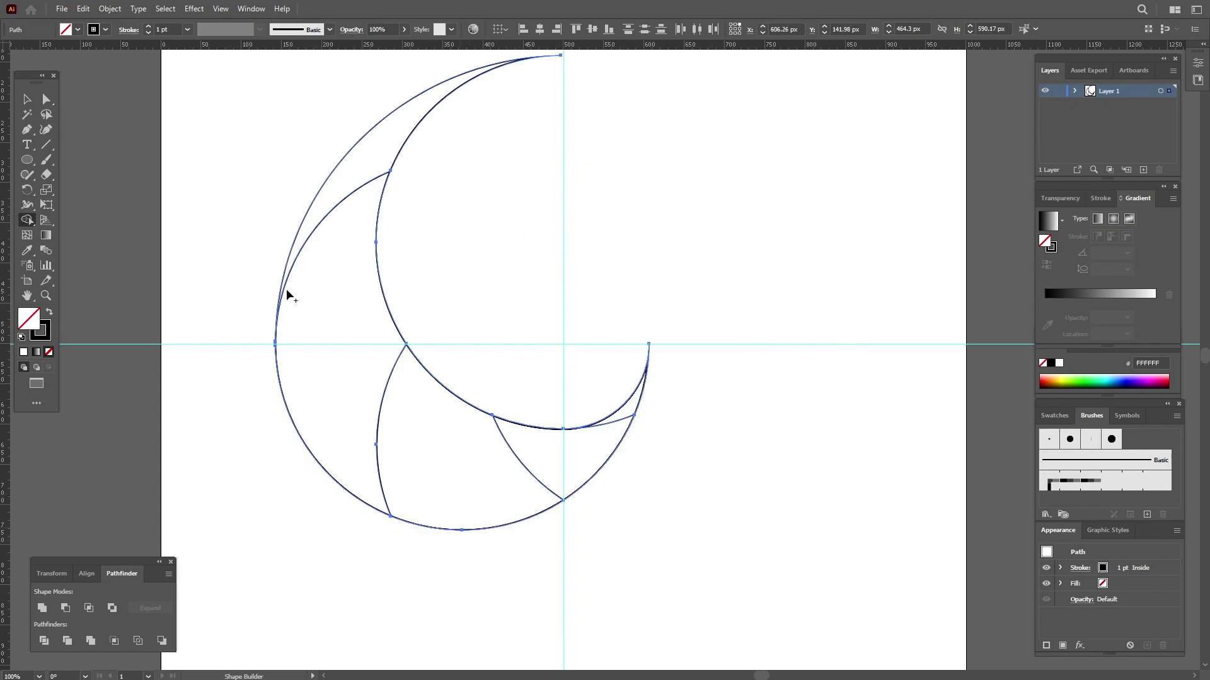
mouse_move(346, 170)
mouse_down()
mouse_move(511, 472)
mouse_move(626, 410)
mouse_up()
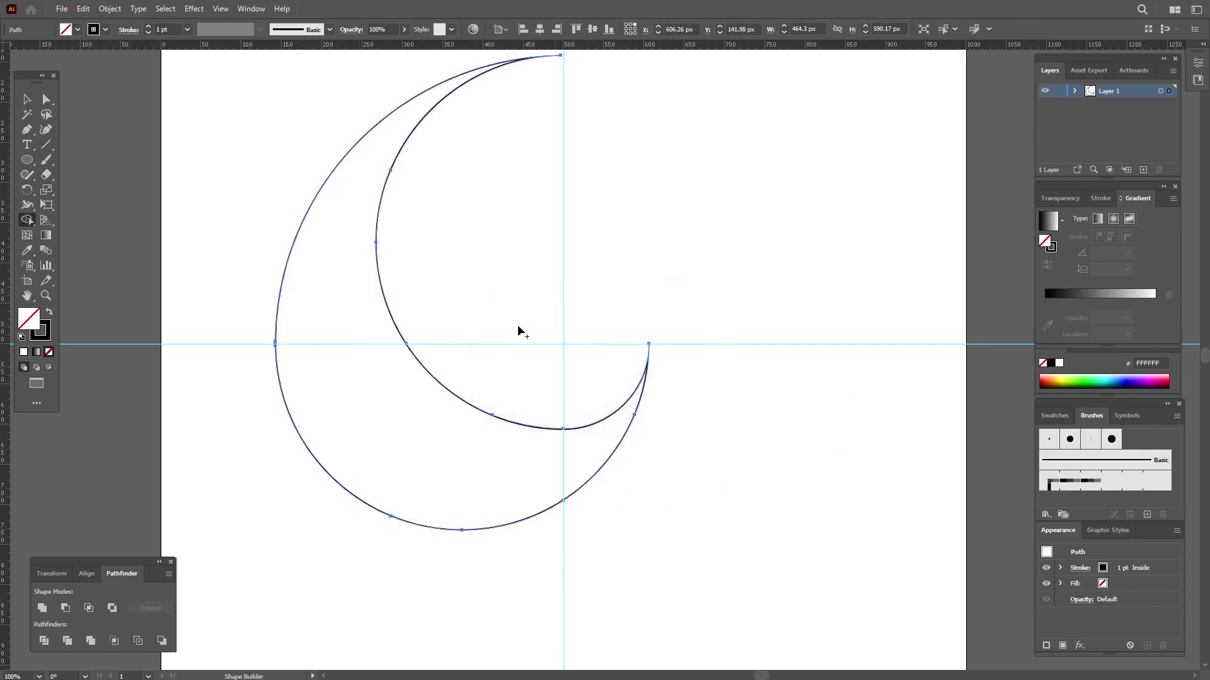
Step: Select the crescent and inspect its anchor points
click(27, 100)
scroll(462, 278, up, 1)
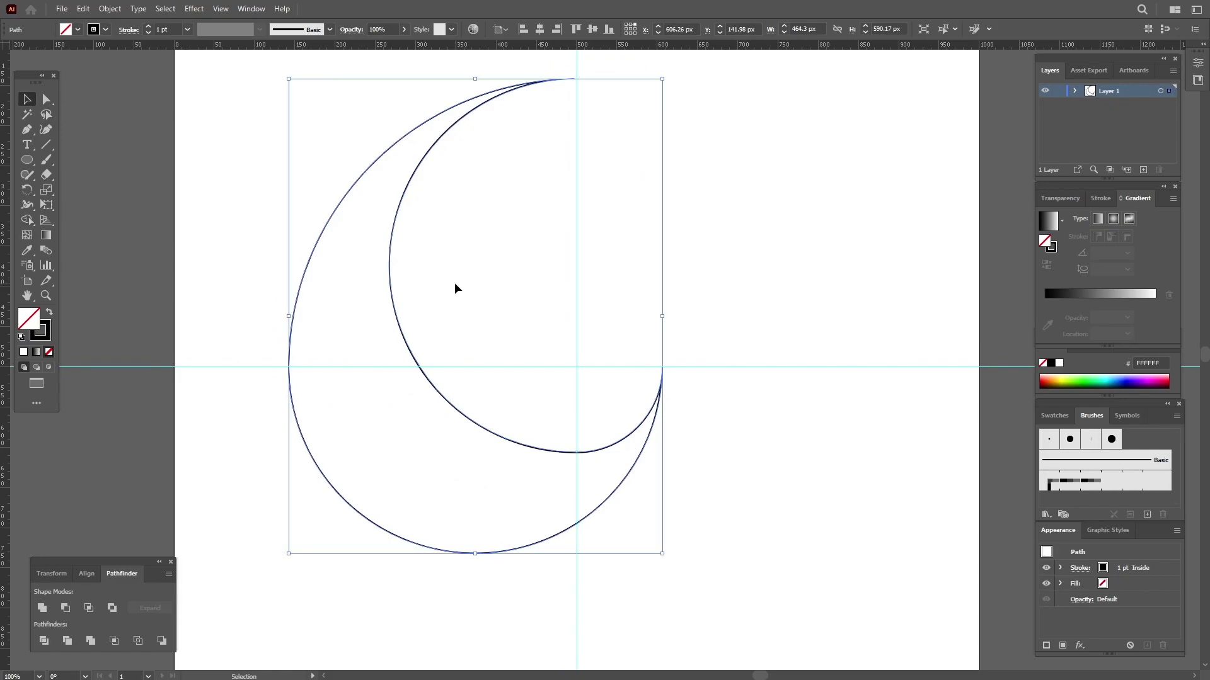
key(a)
scroll(457, 289, down, 1)
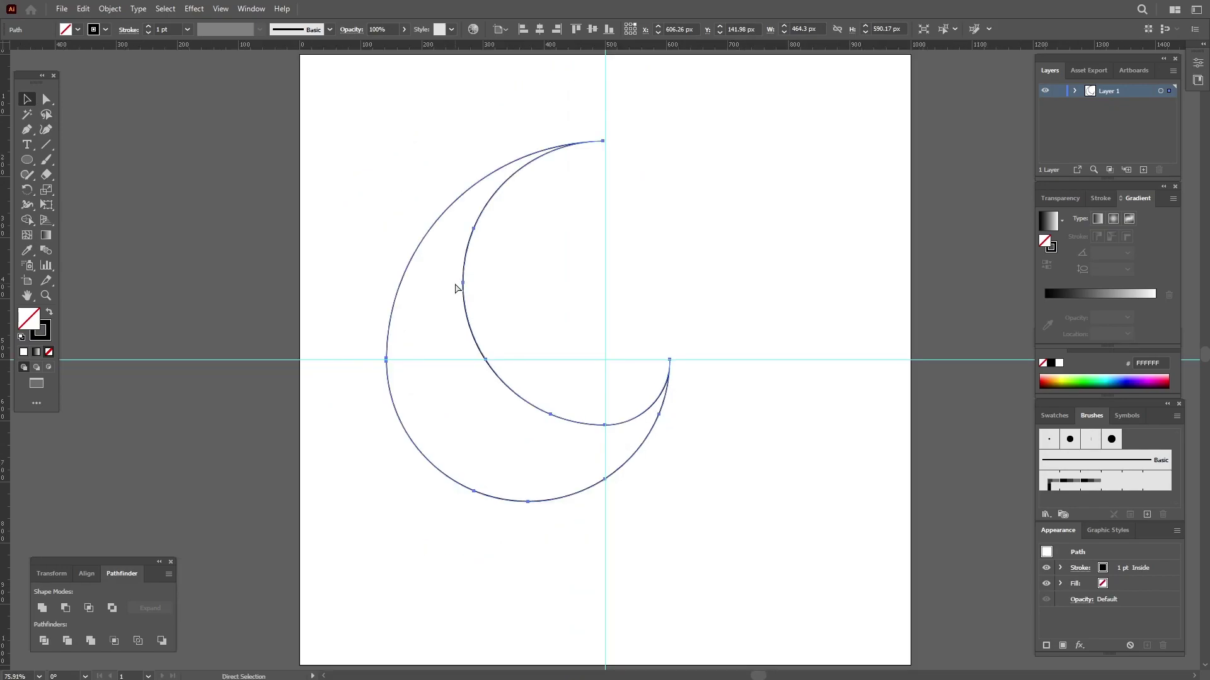
key(v)
Step: Draw a 527.84 px circle over the crescent, centred on the artboard
key(l)
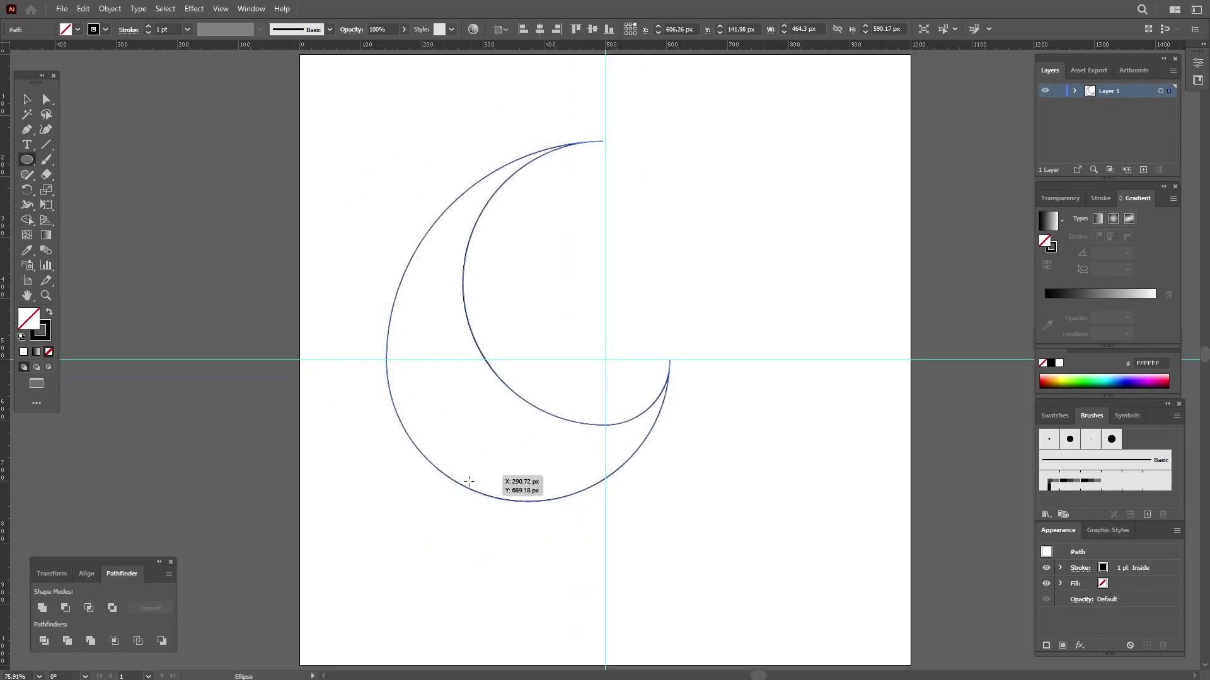
mouse_move(465, 473)
mouse_down()
mouse_move(655, 141)
mouse_move(789, 149)
mouse_up()
click(541, 30)
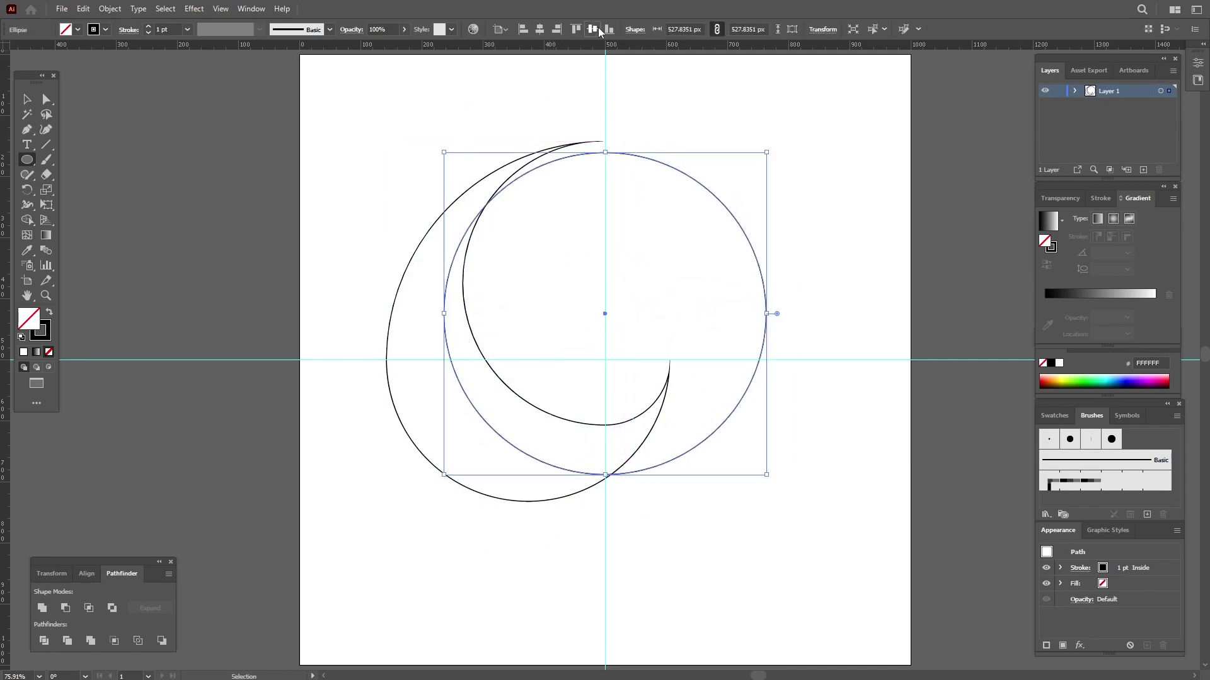
click(596, 28)
Step: Draw a narrow 33 × 186 px bar at the artboard's lower-left
drag(572, 492, 572, 416)
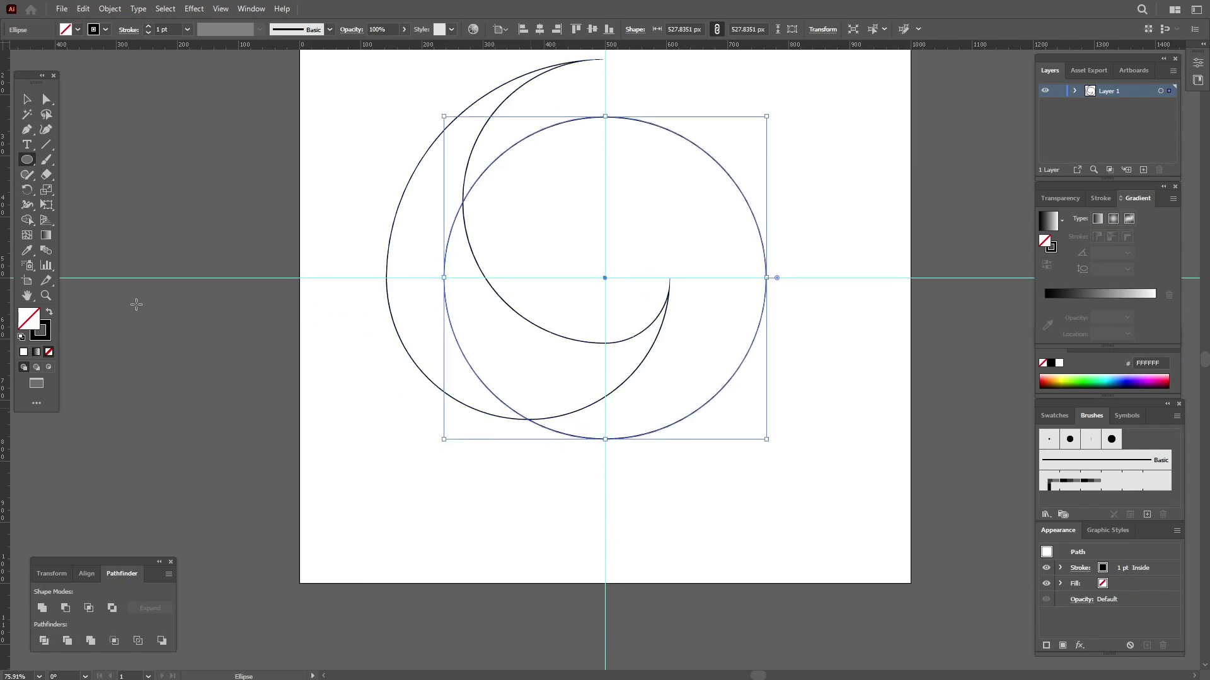
drag(27, 164, 69, 159)
drag(299, 473, 320, 583)
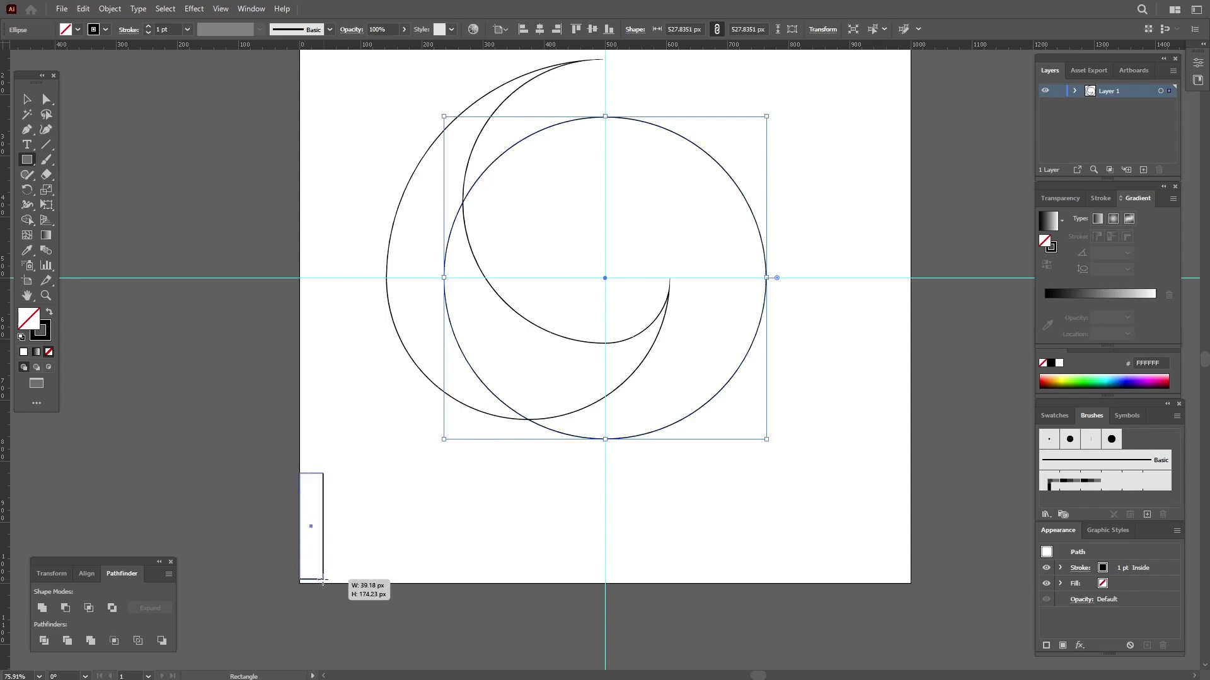
Step: Fill the bar black, copy a 10.31 px-wide version to the right edge, and select both bars
click(49, 315)
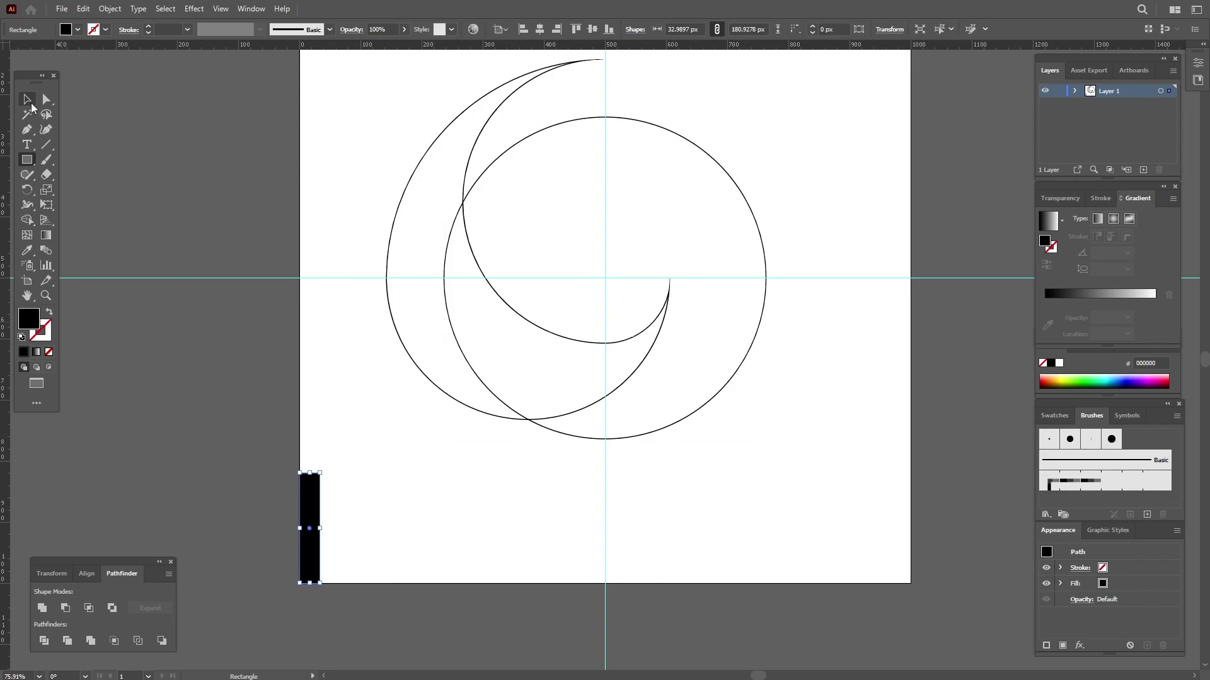
click(27, 99)
mouse_move(317, 504)
mouse_down()
mouse_move(900, 513)
mouse_move(894, 531)
mouse_up()
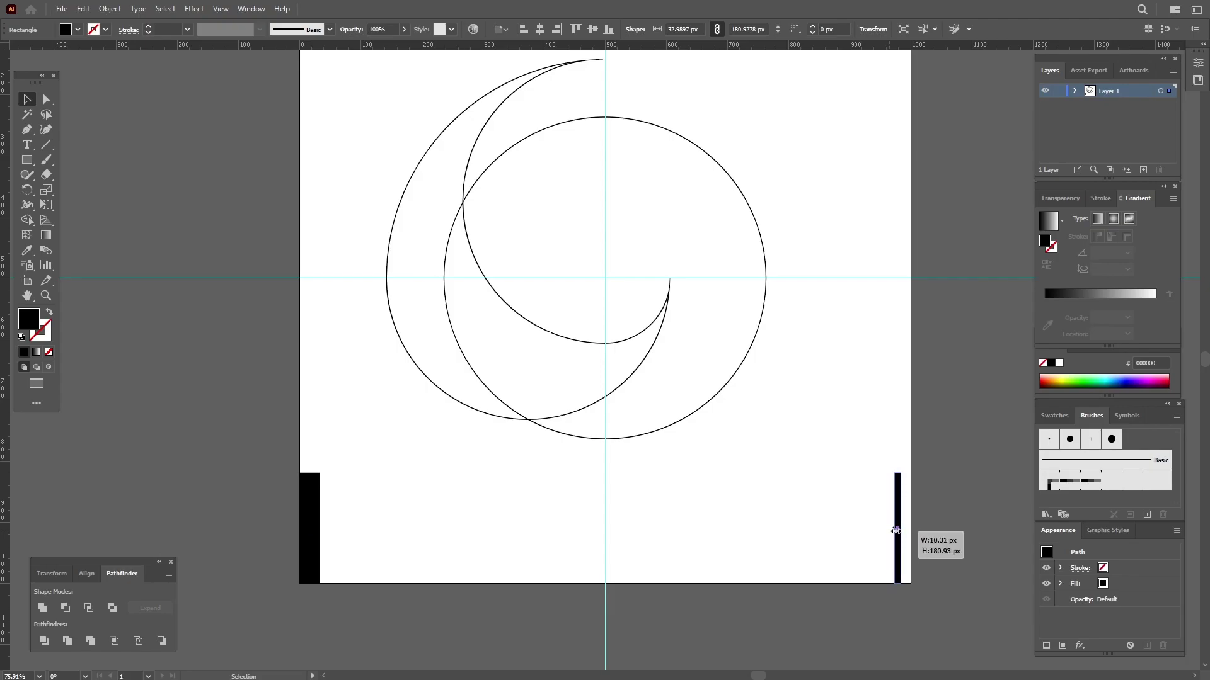
shift+click(310, 508)
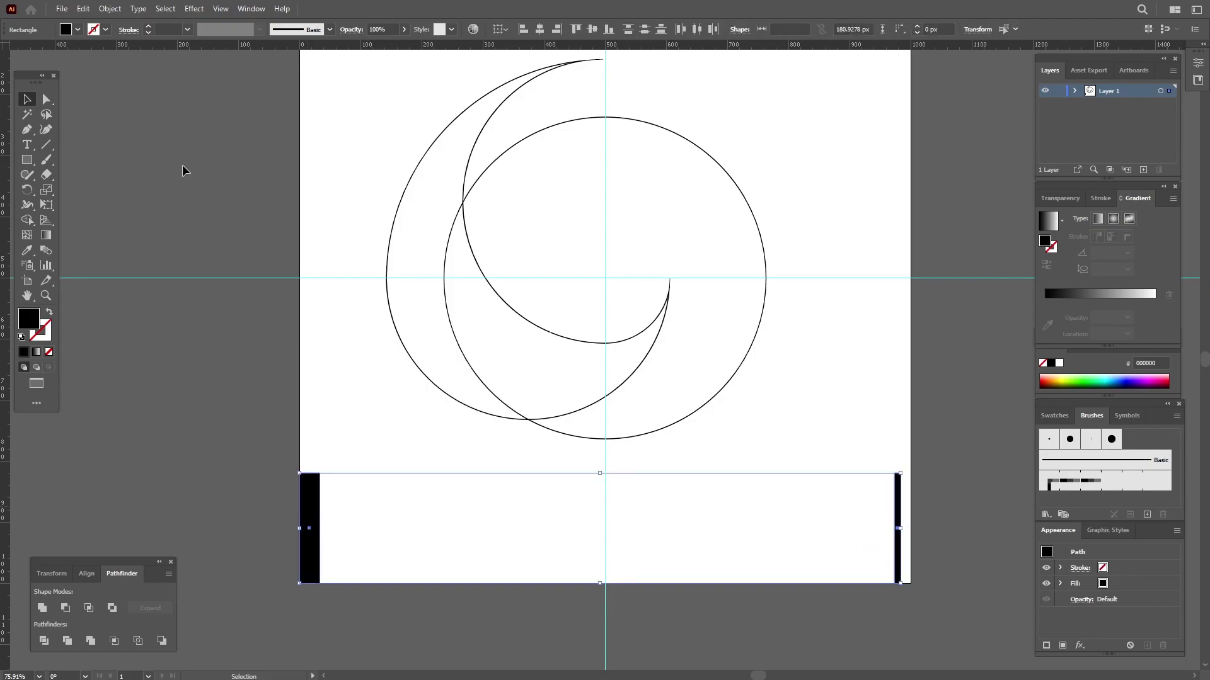
click(110, 8)
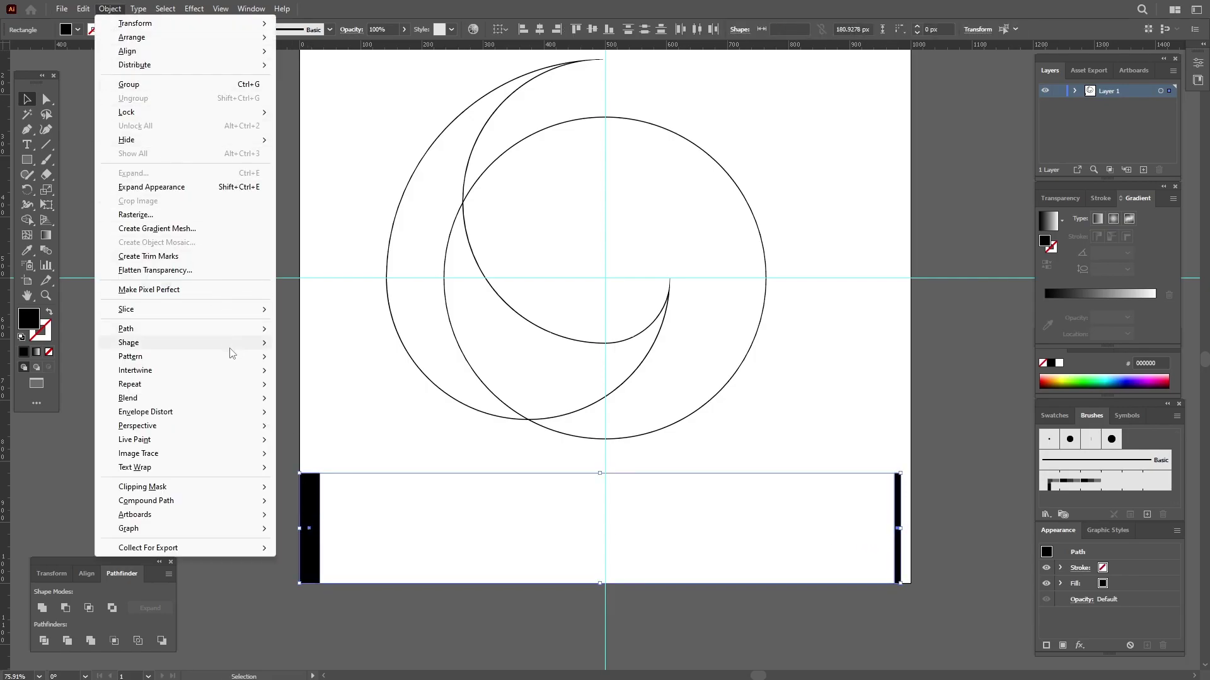
mouse_move(127, 398)
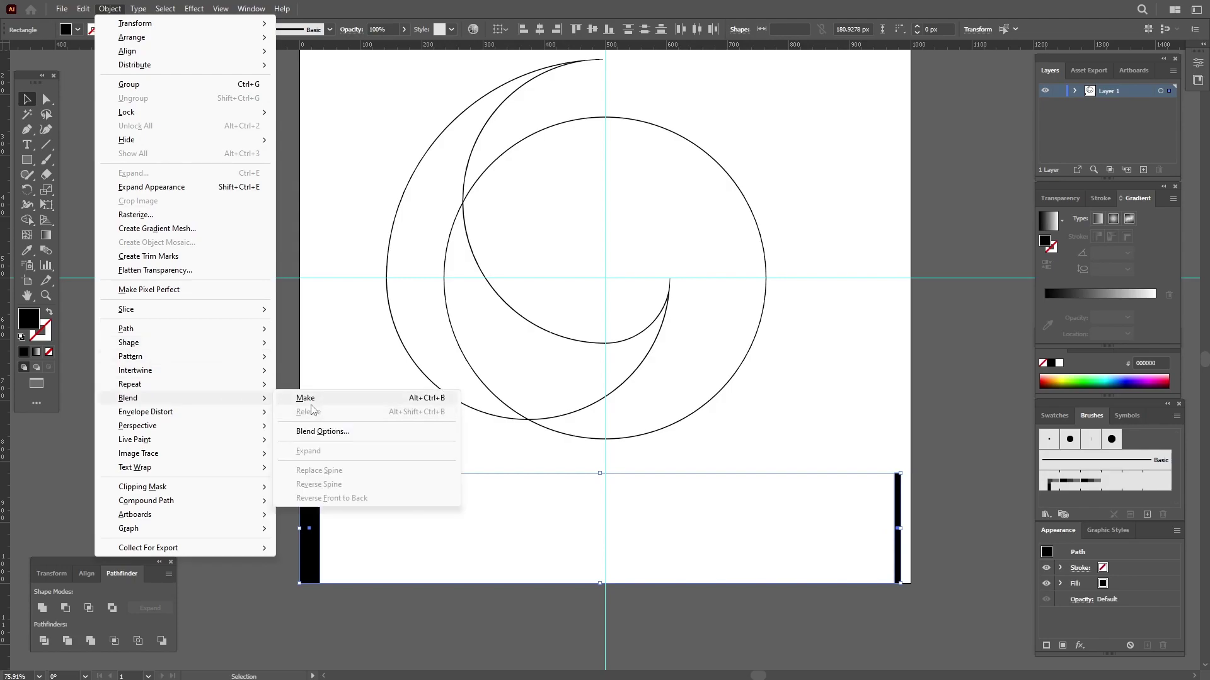
Step: Blend the two bars using Specified Steps spacing of 27
click(309, 402)
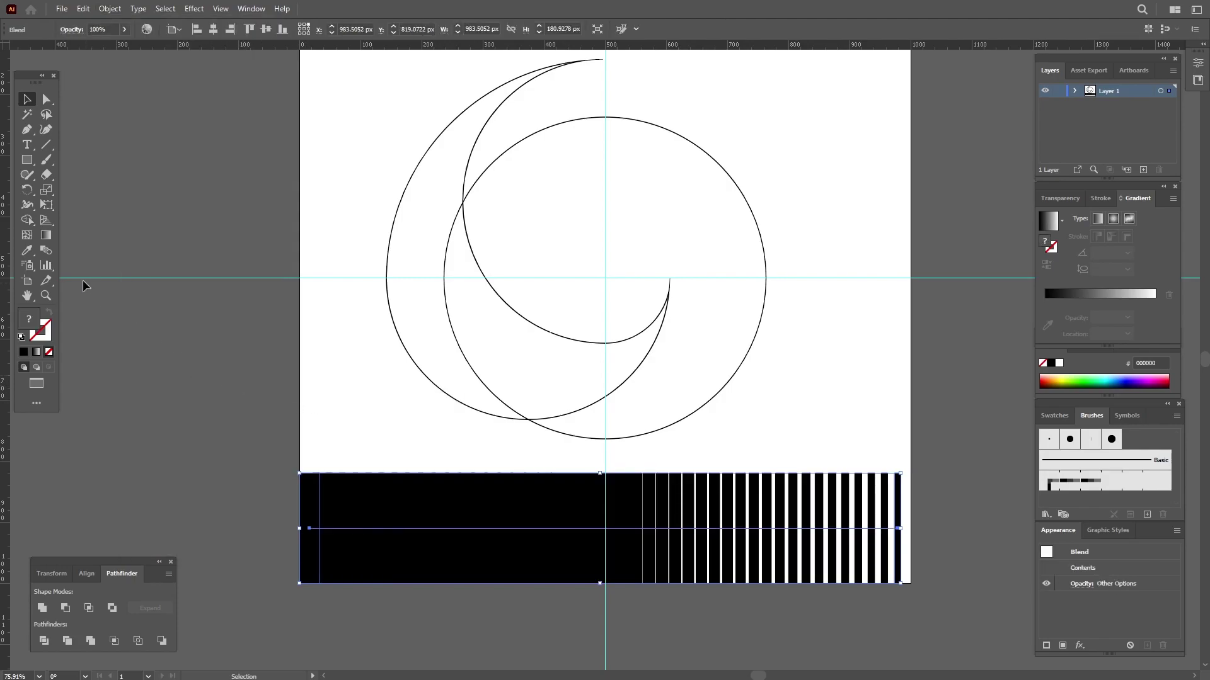
double_click(44, 249)
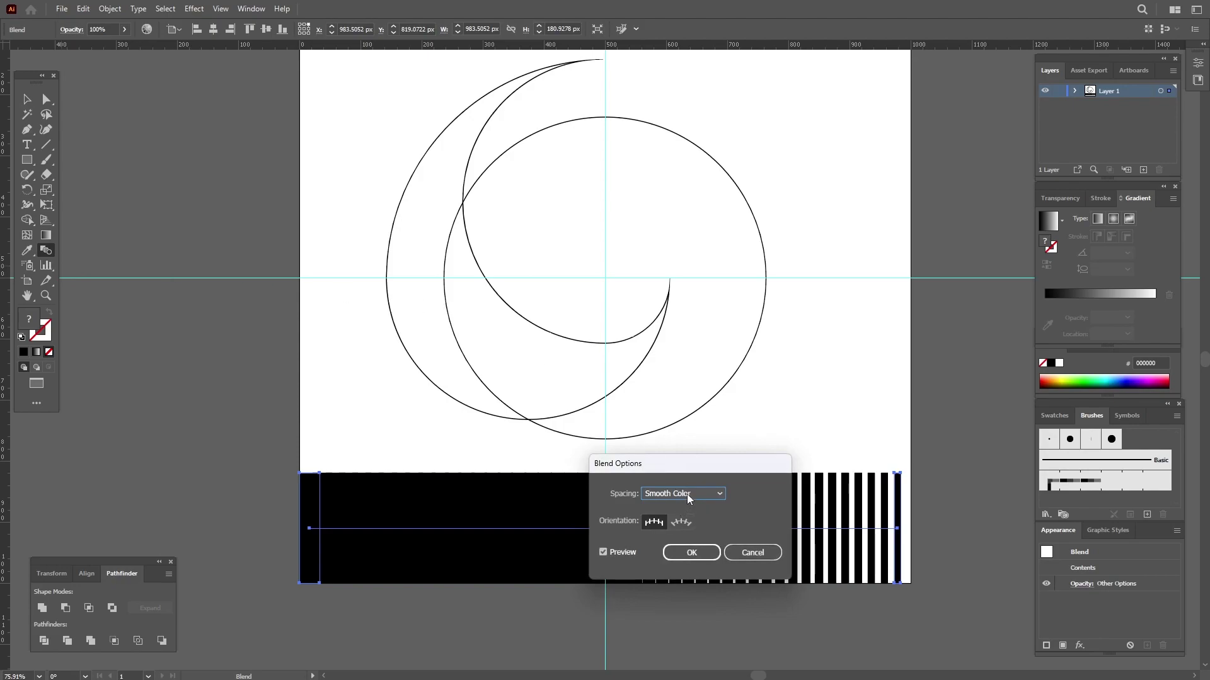
click(687, 497)
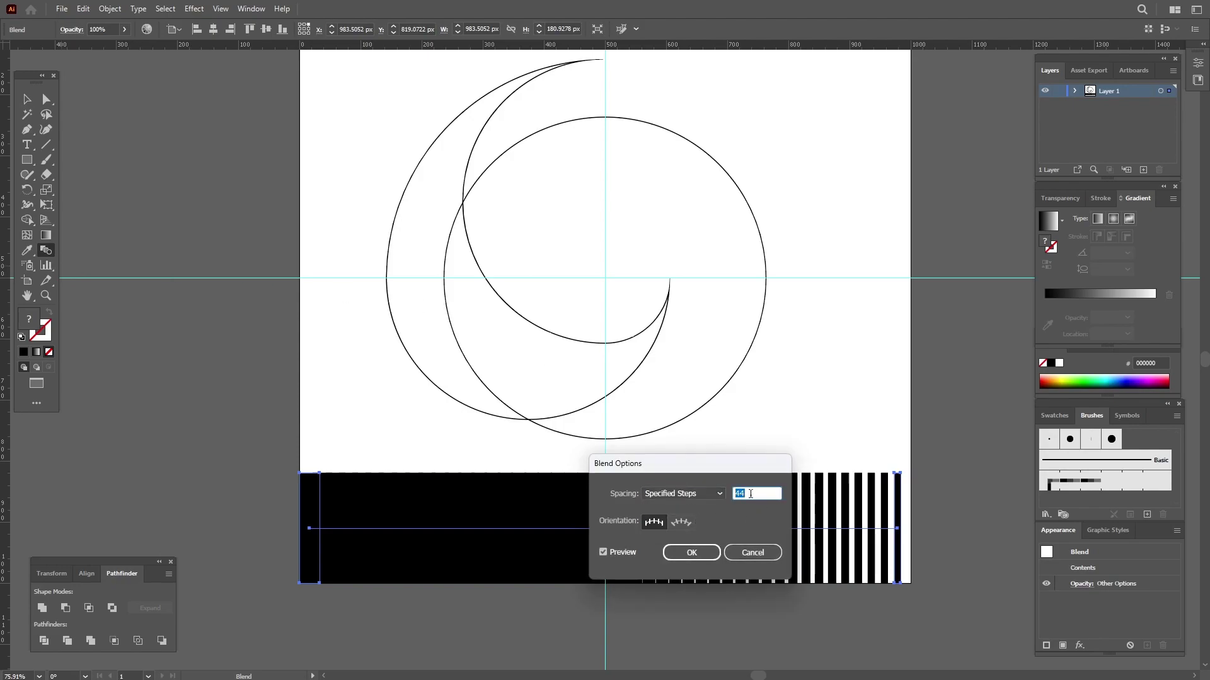
key(Down)
key(Down)
key(Down)
key(Down)
key(Down)
key(Down)
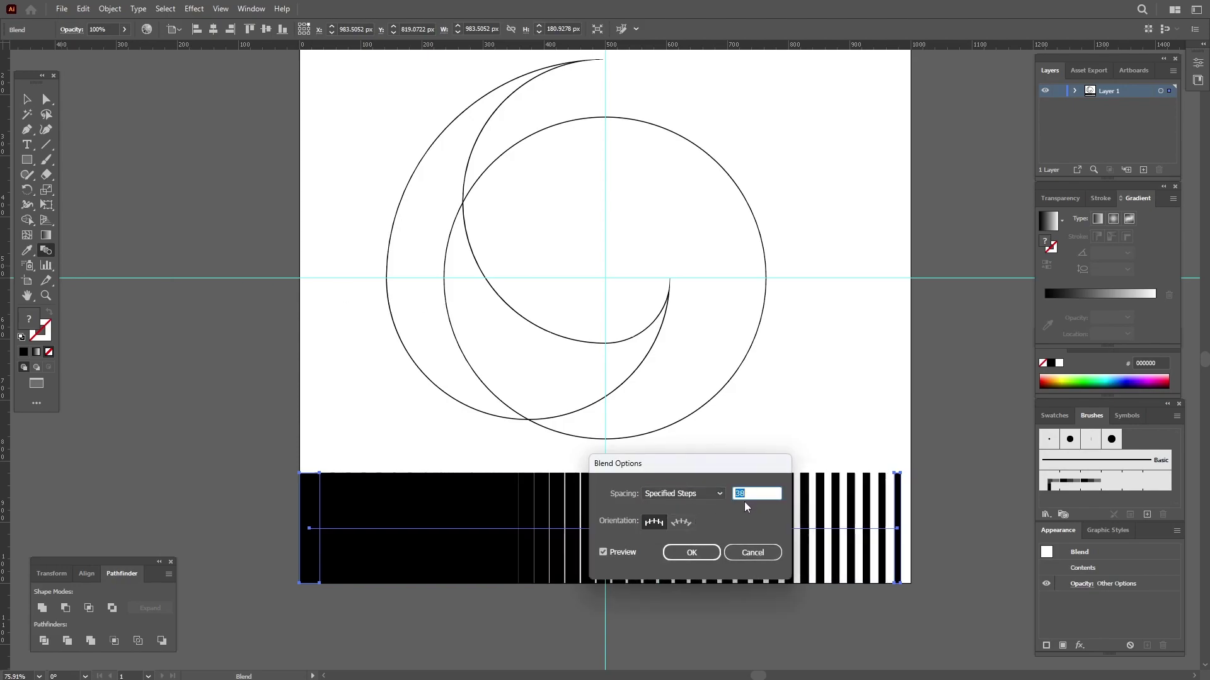
key(Down)
key(Down)
key(Down)
key(Down)
key(Down)
key(Down)
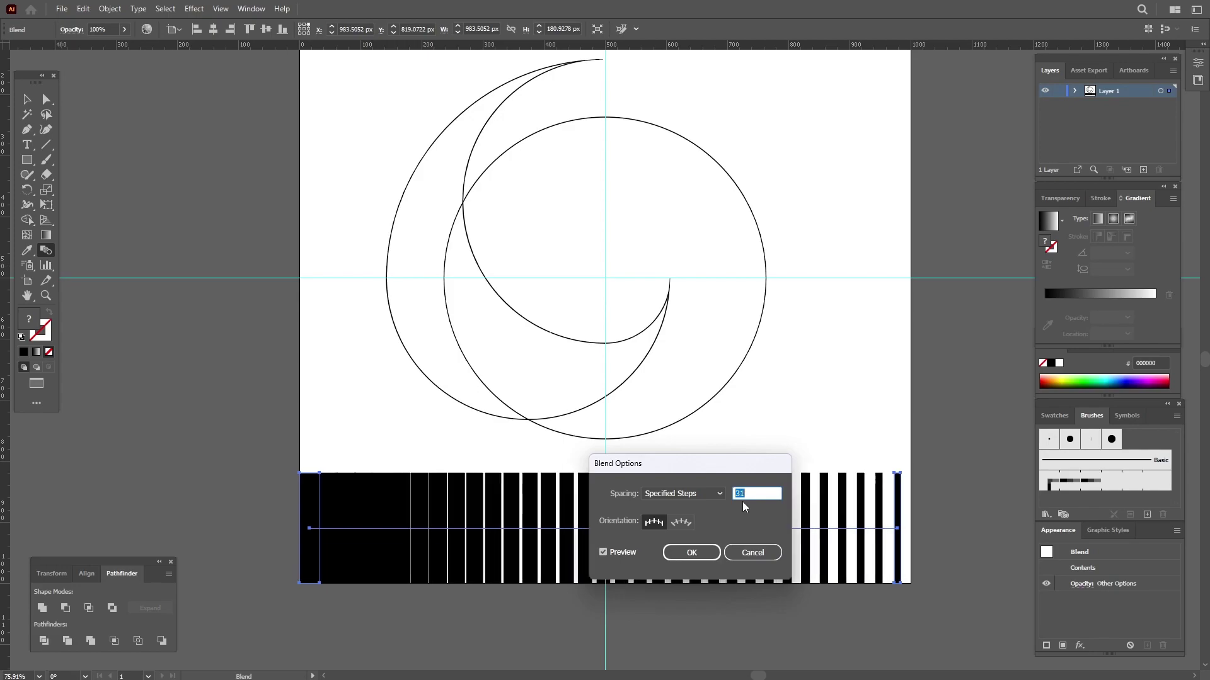
key(Down)
key(Down)
key(Down)
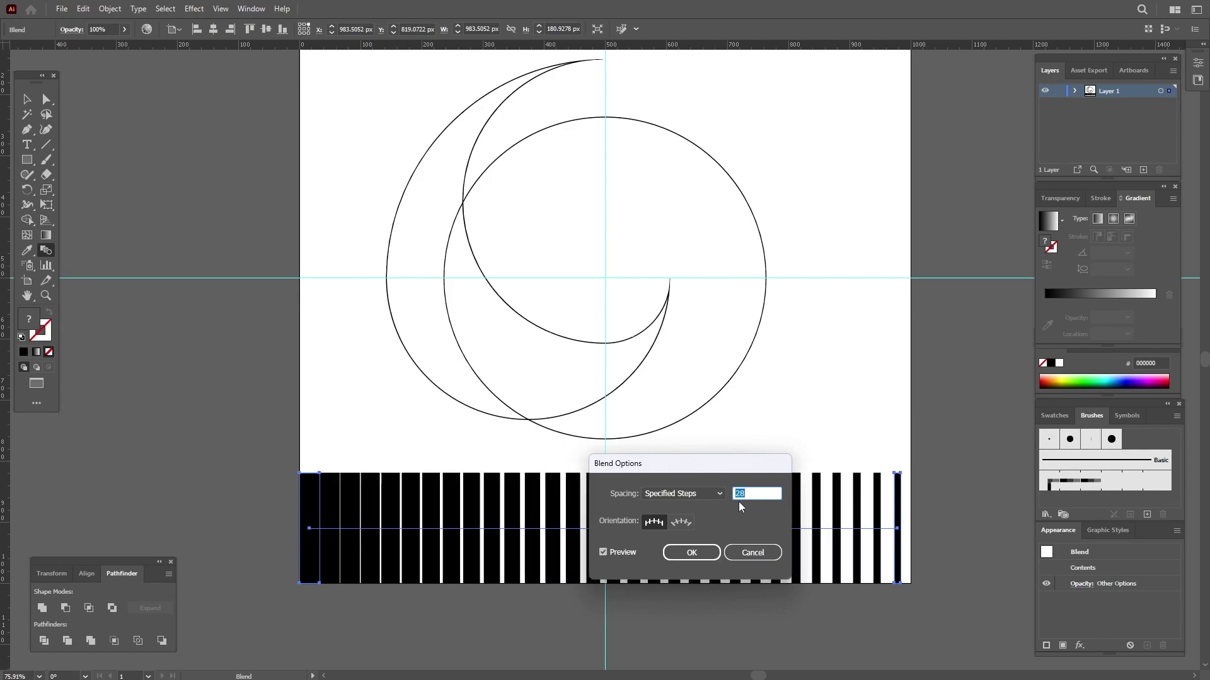
key(Down)
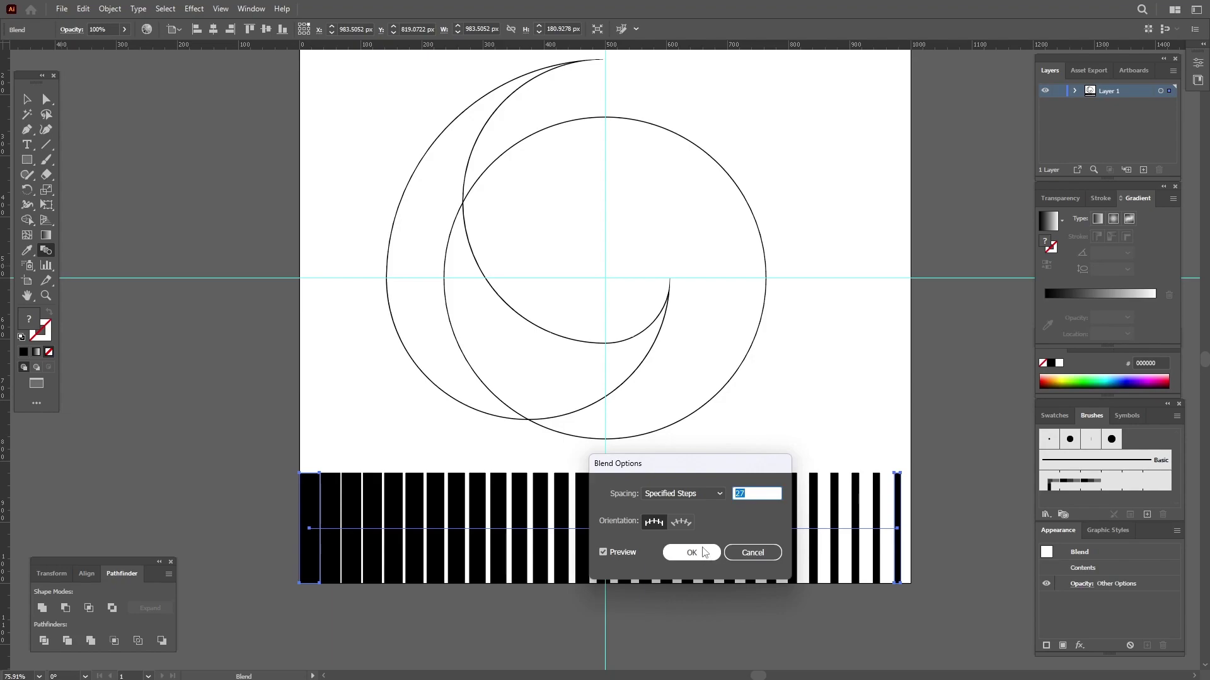
click(701, 553)
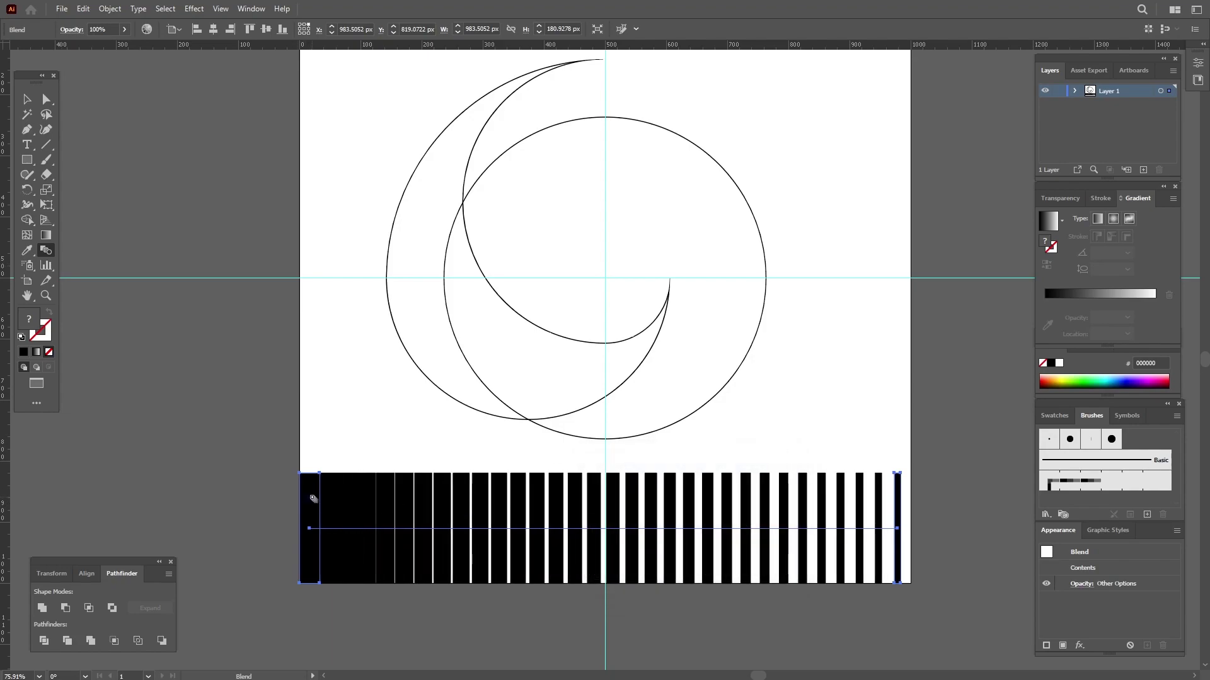
Step: Adjust the blend's leftmost bar for even spacing, then select the whole blend
key(a)
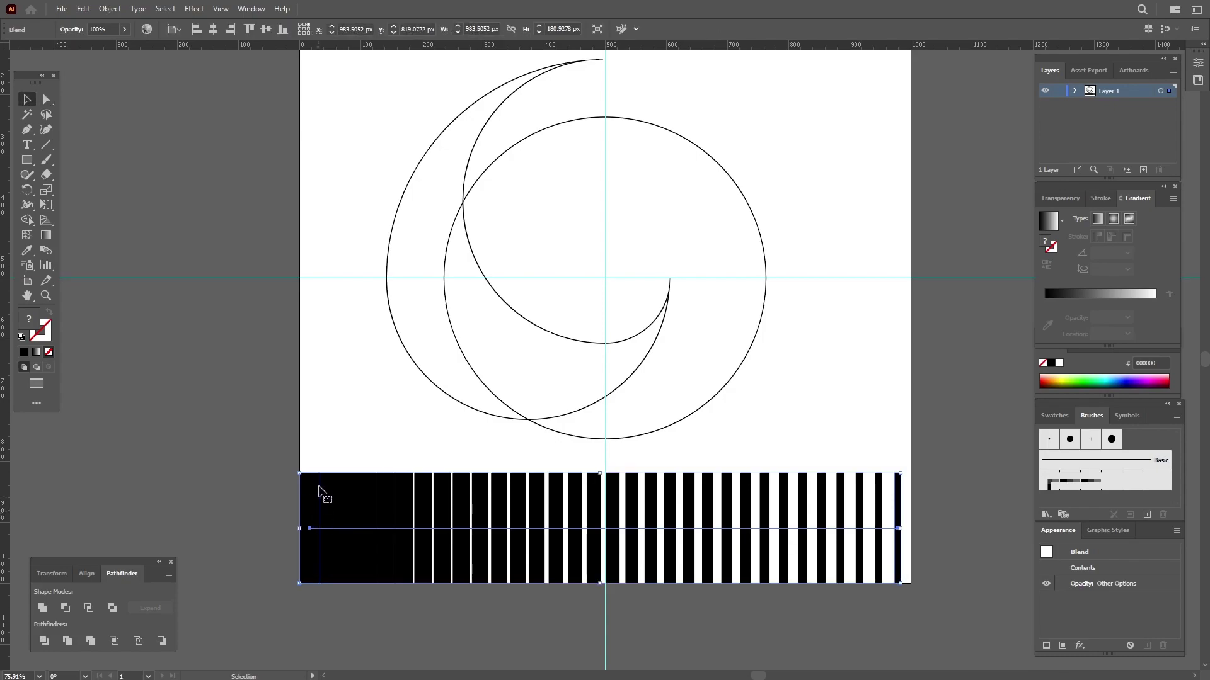
key(v)
ctrl+click(321, 518)
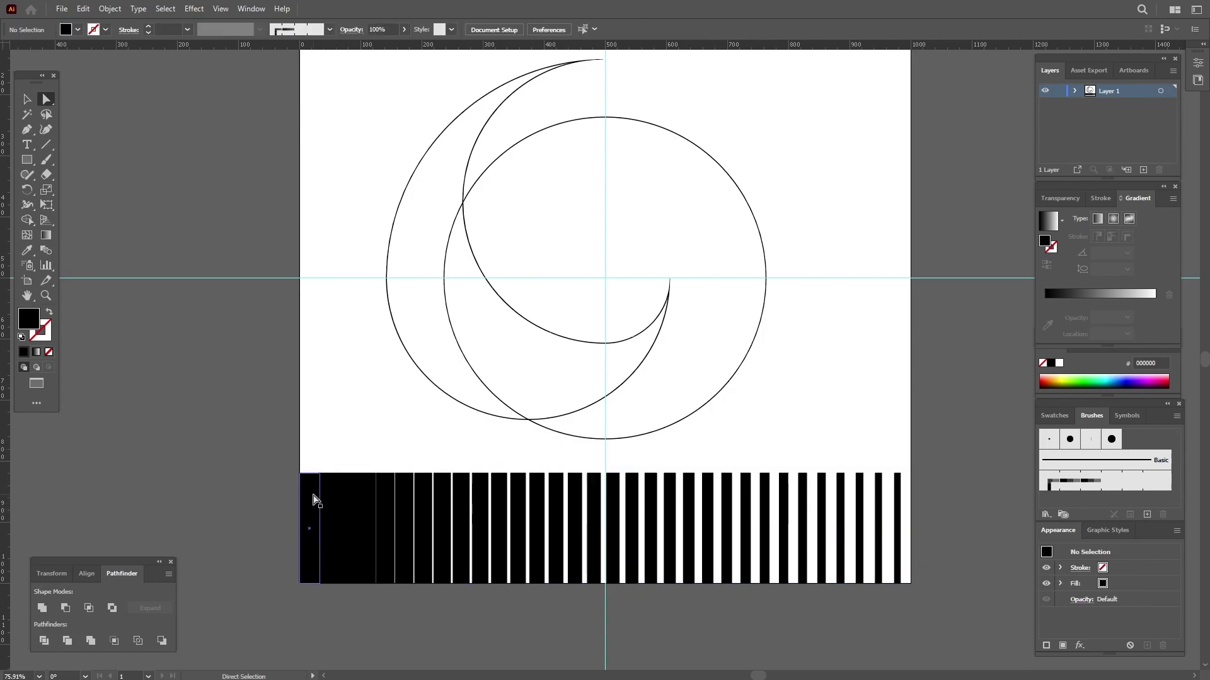
drag(319, 518, 318, 525)
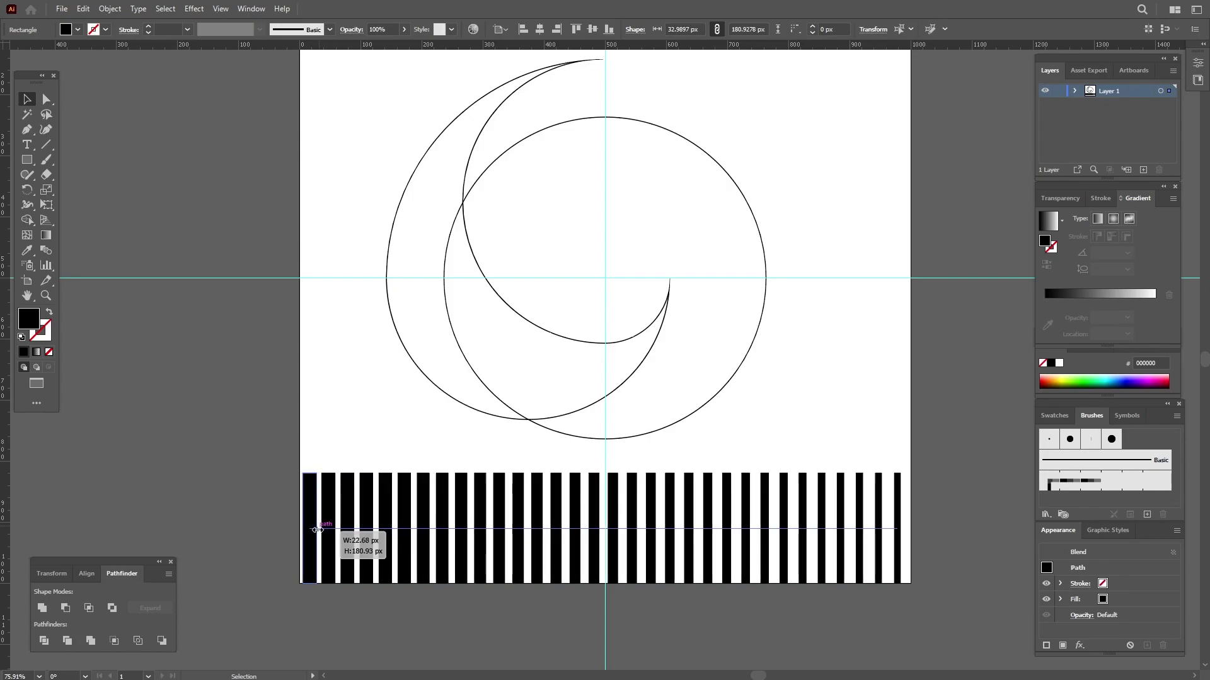
click(372, 393)
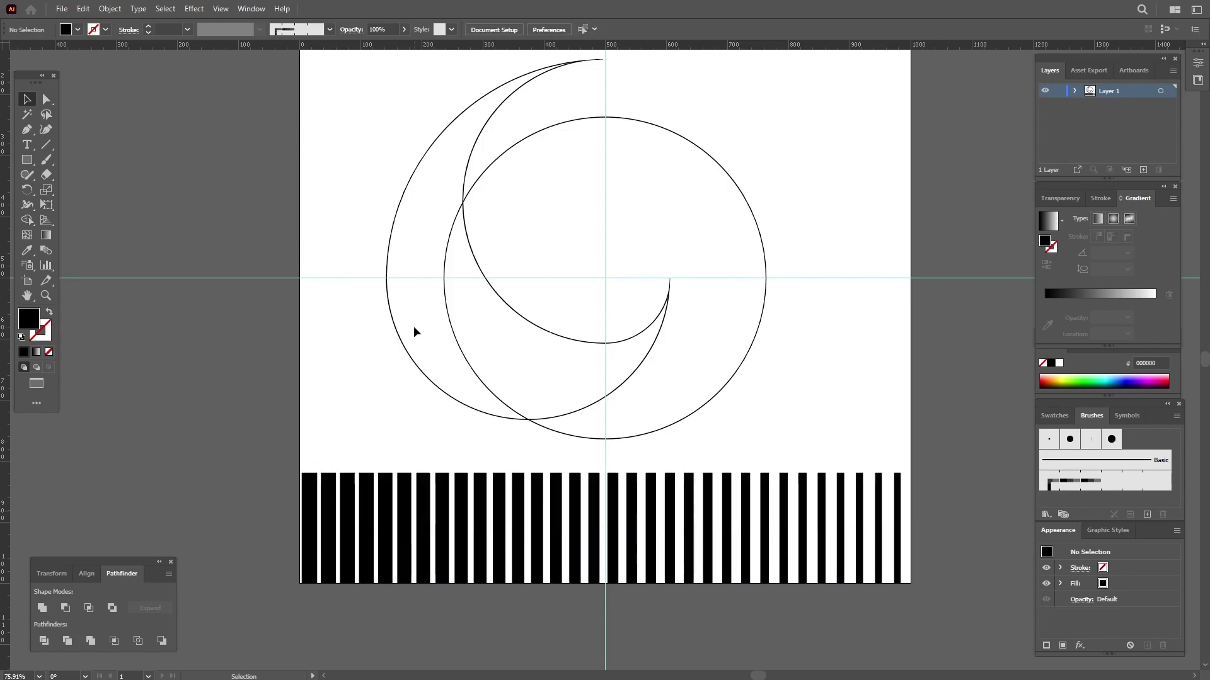
click(304, 504)
Step: Drag the striped blend into the Brushes panel to create Pattern Brush 1 with default options
drag(310, 523, 1064, 497)
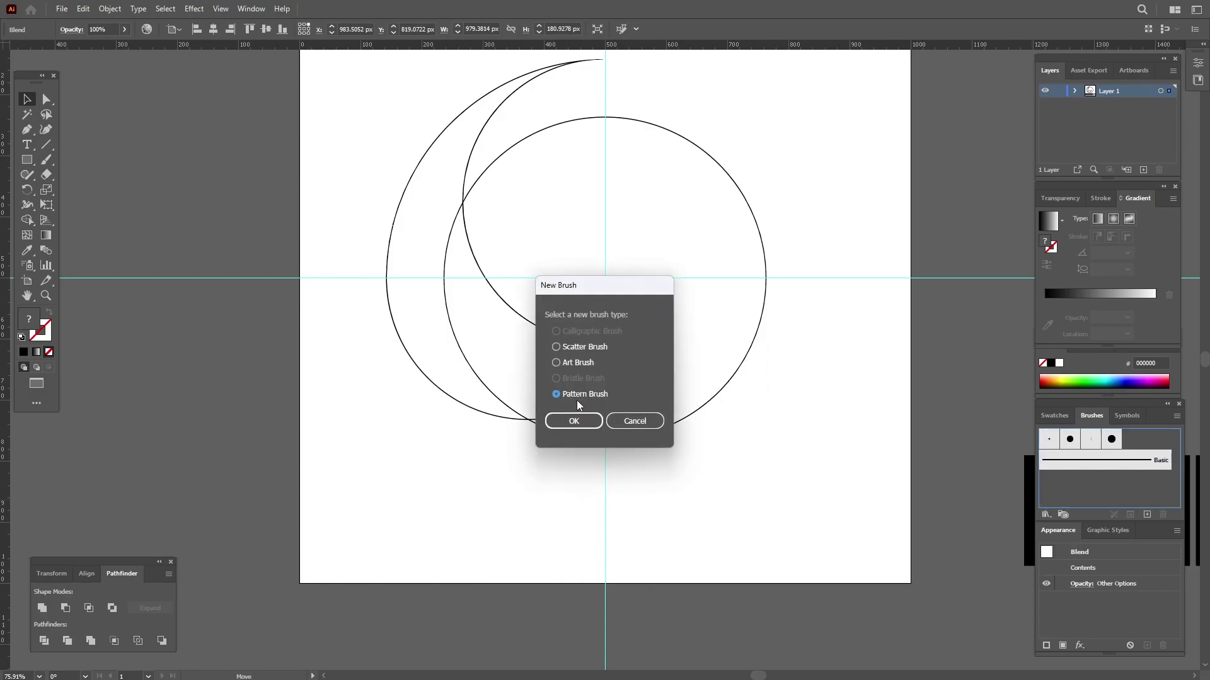
click(572, 421)
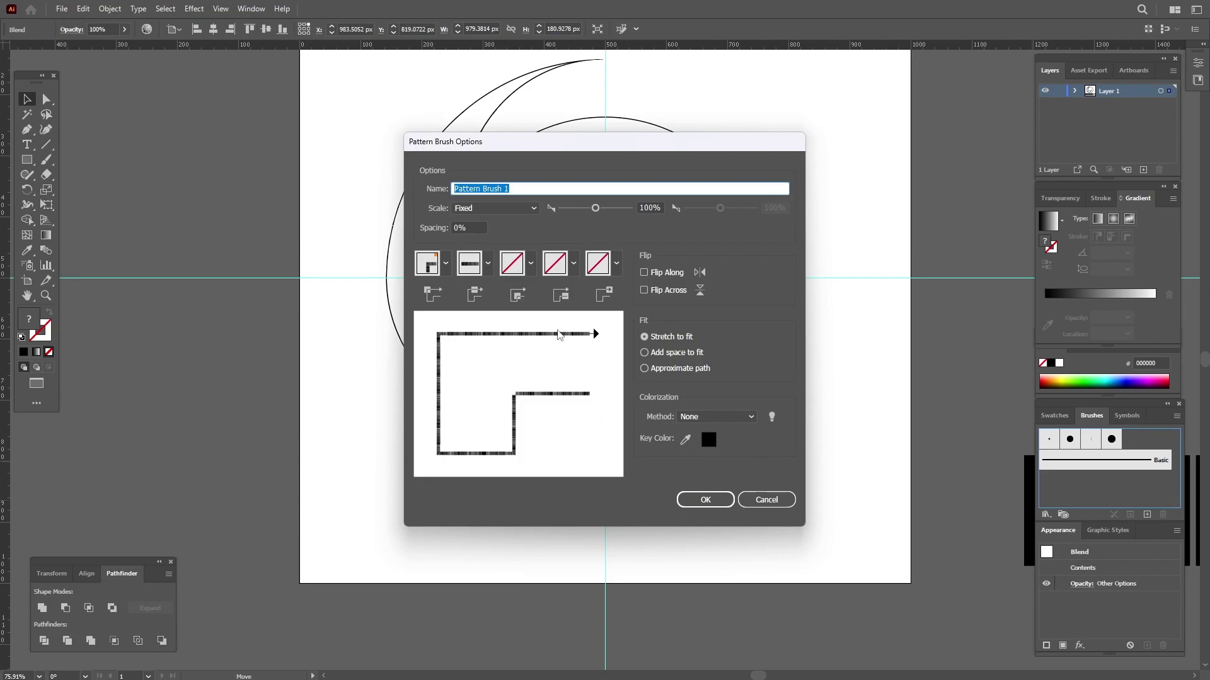
click(717, 500)
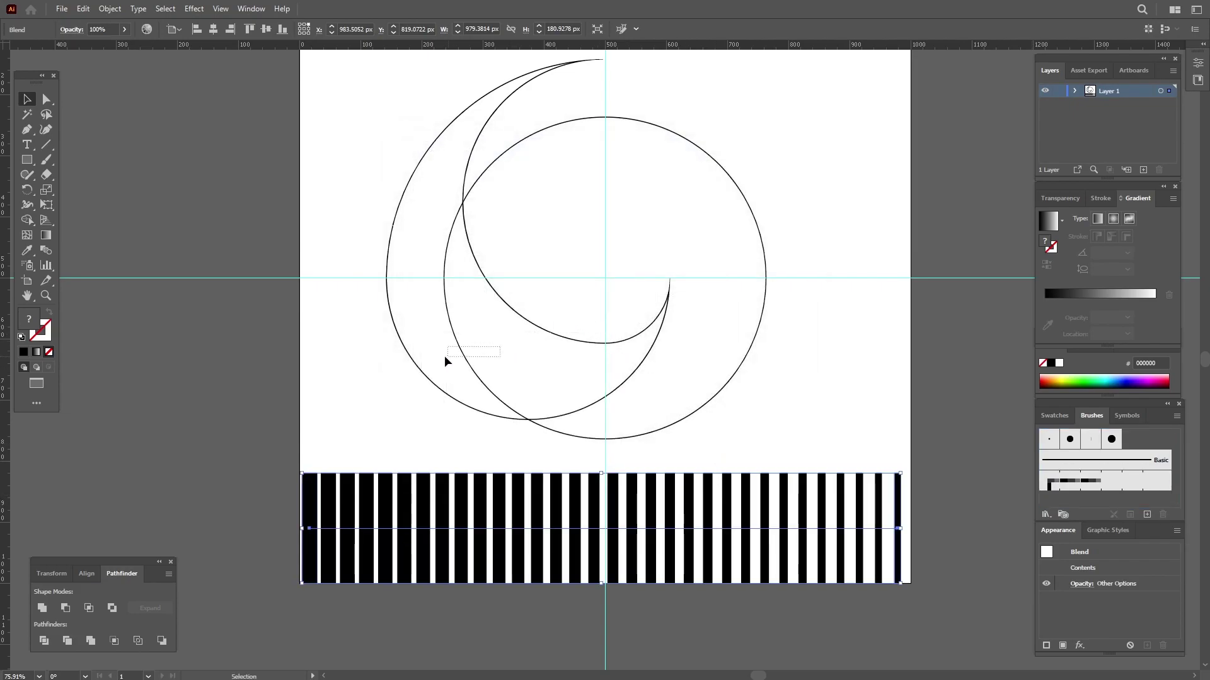
click(465, 359)
Step: Apply Pattern Brush 1 to the centred circle and raise its stroke weight to 1.8 pt
click(1104, 479)
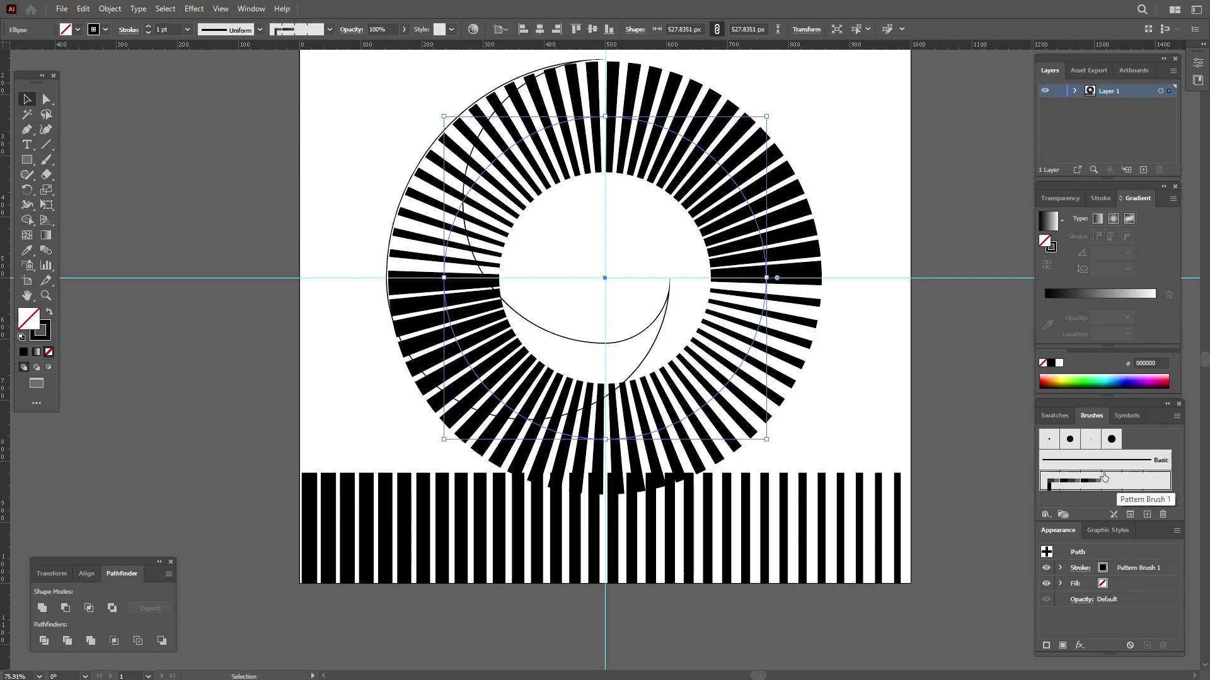
click(1100, 199)
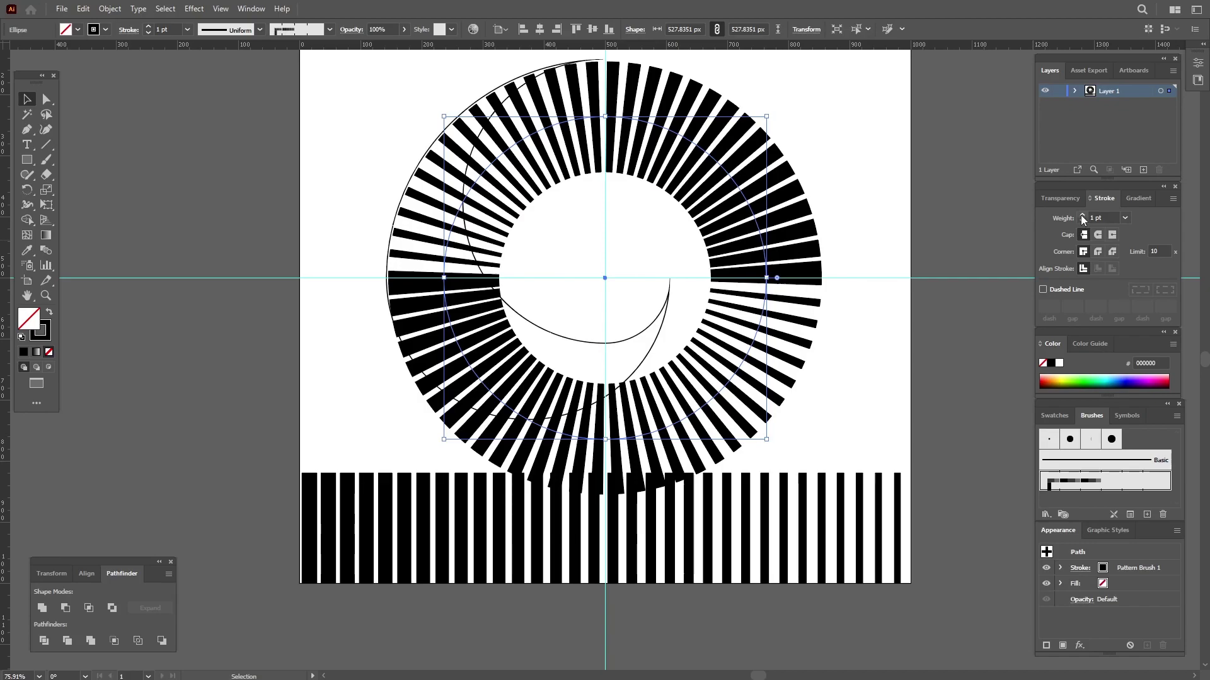
click(1081, 216)
click(1082, 215)
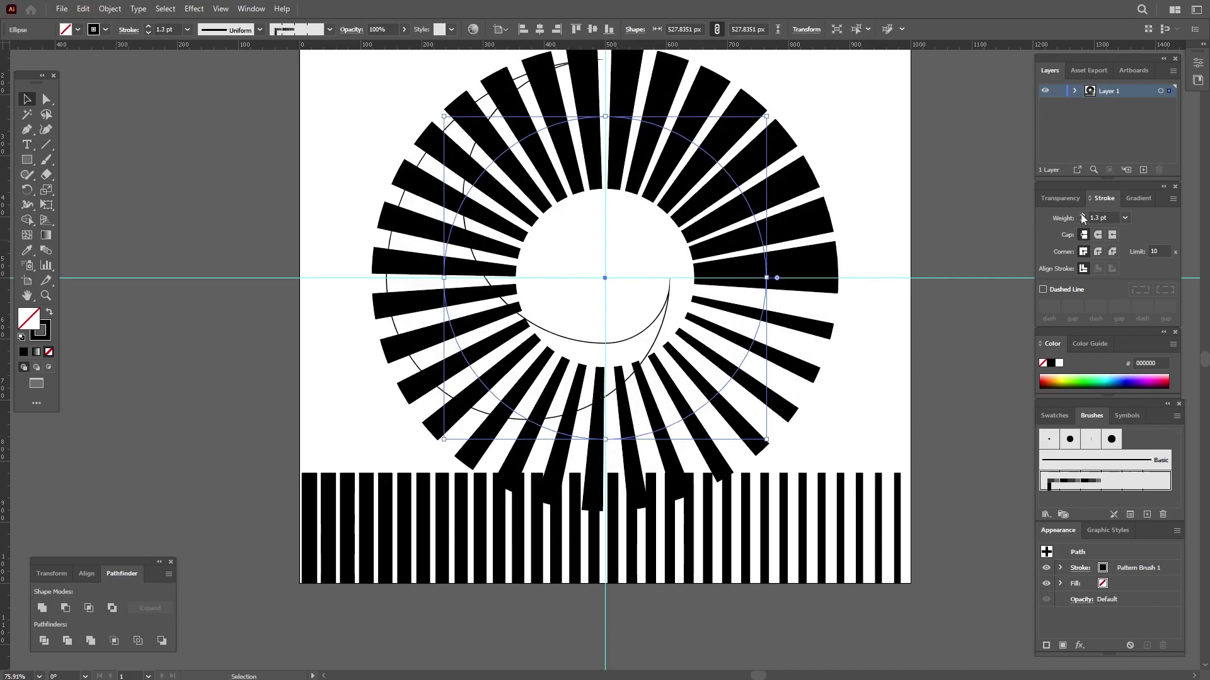
click(1081, 215)
click(1082, 216)
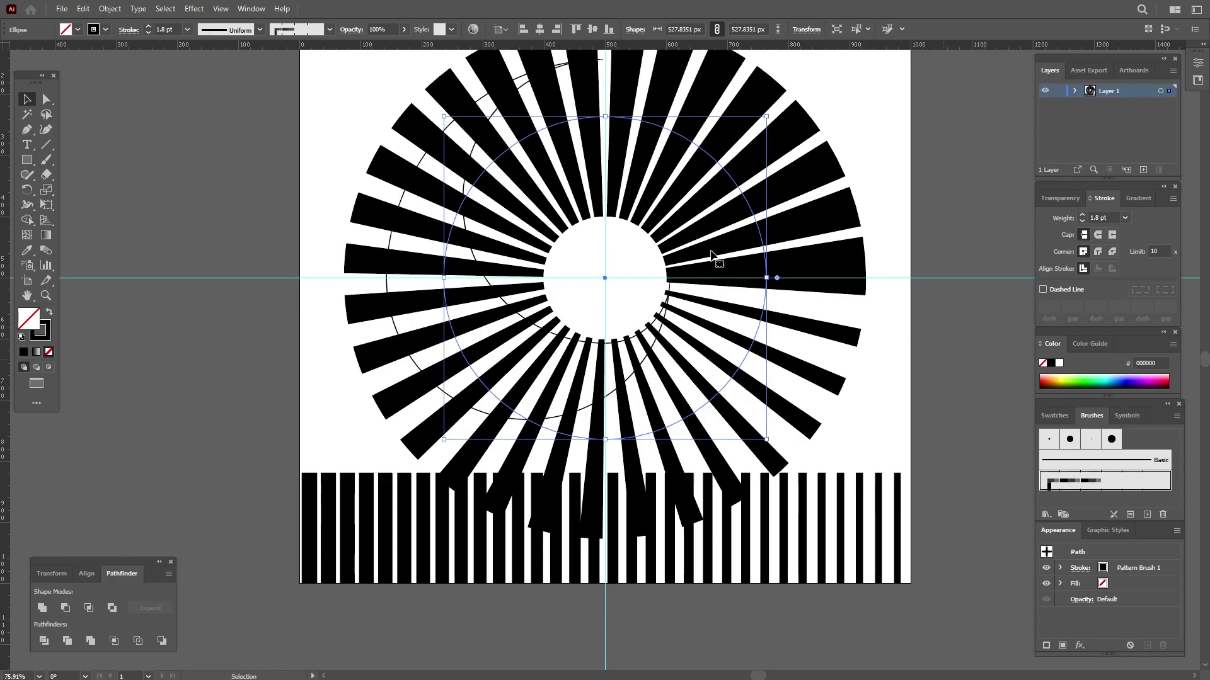
Step: Expand the brushed ring, send it to the back, and crop it to the crescent with Pathfinder Crop
click(108, 9)
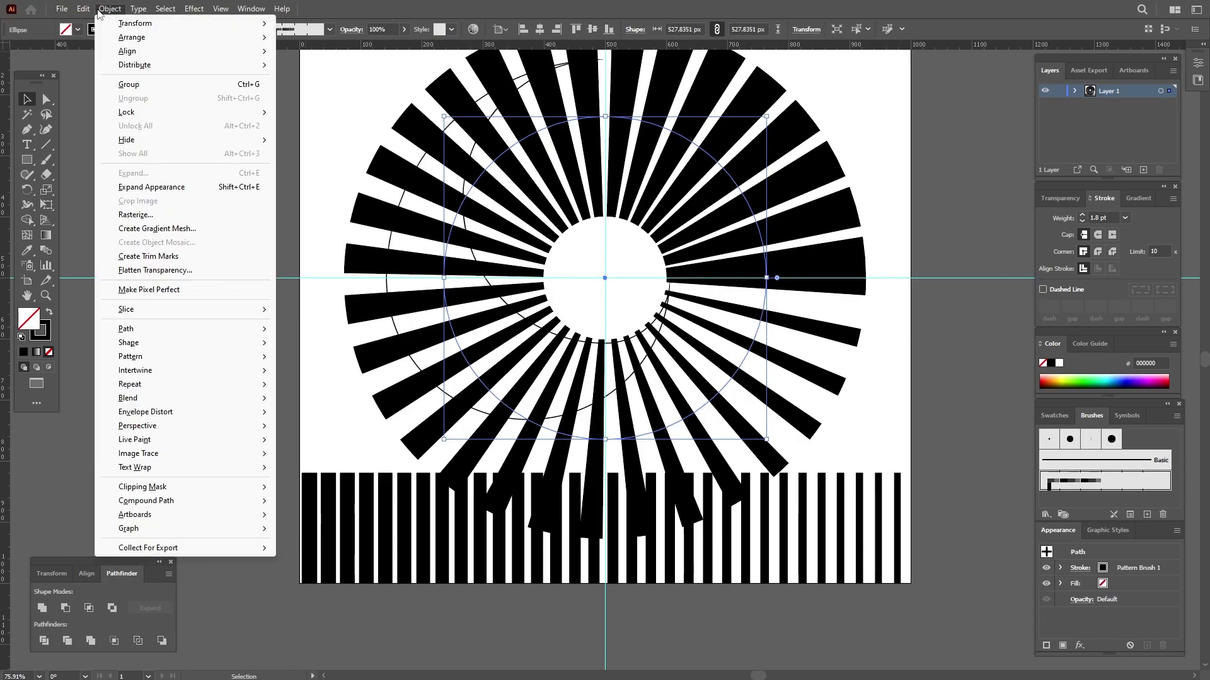
click(154, 188)
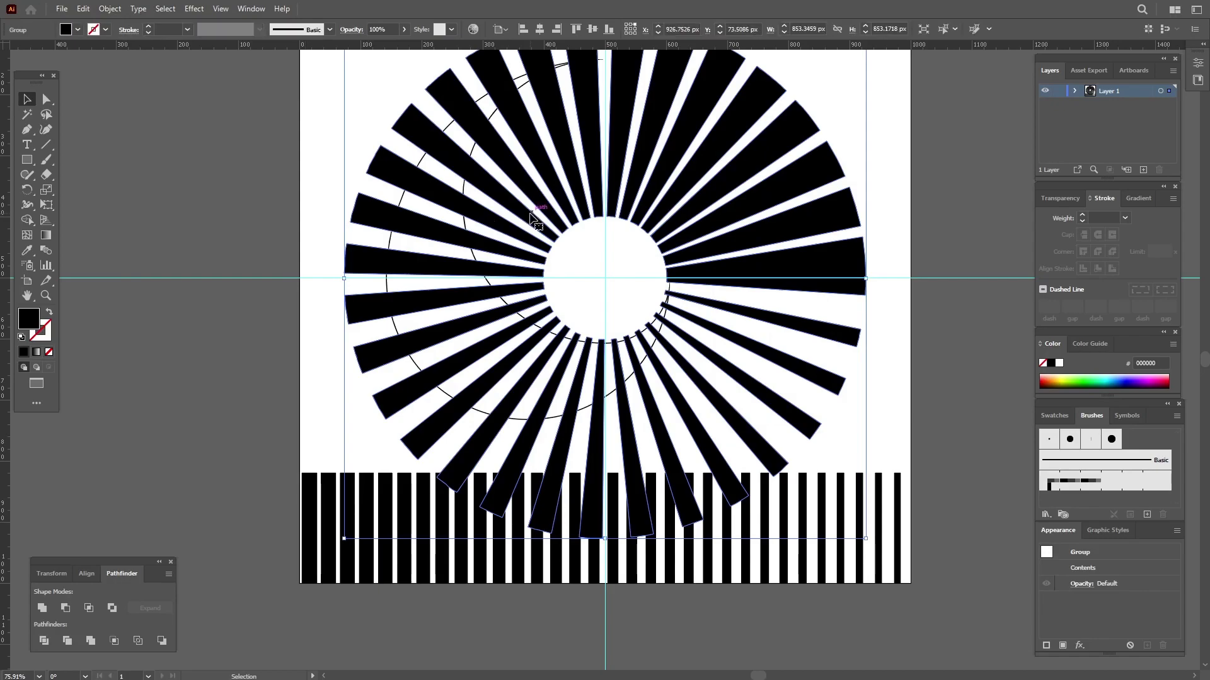
right_click(689, 245)
mouse_move(746, 467)
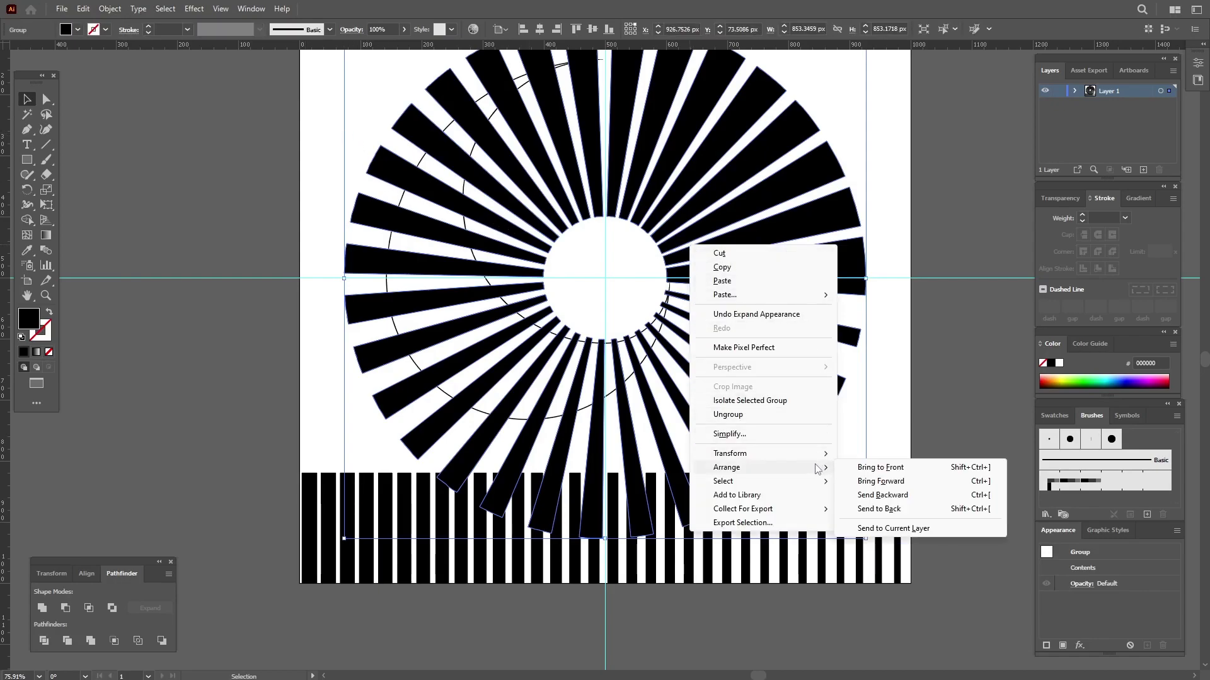
click(871, 511)
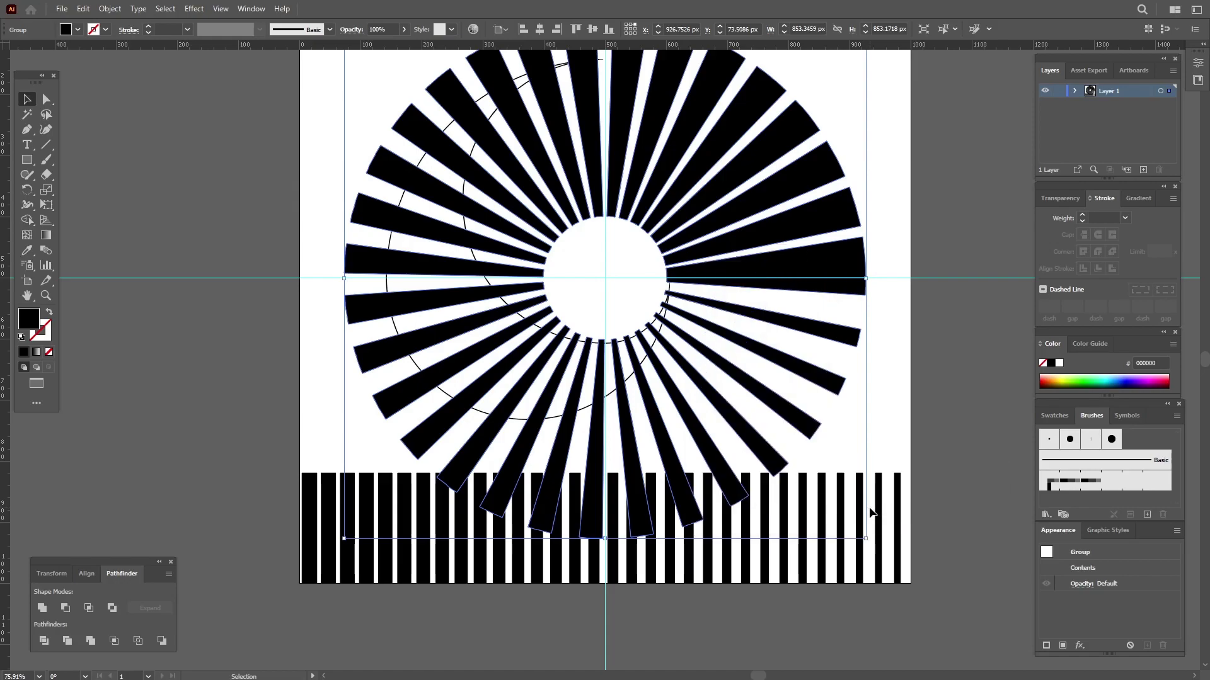
shift+click(434, 223)
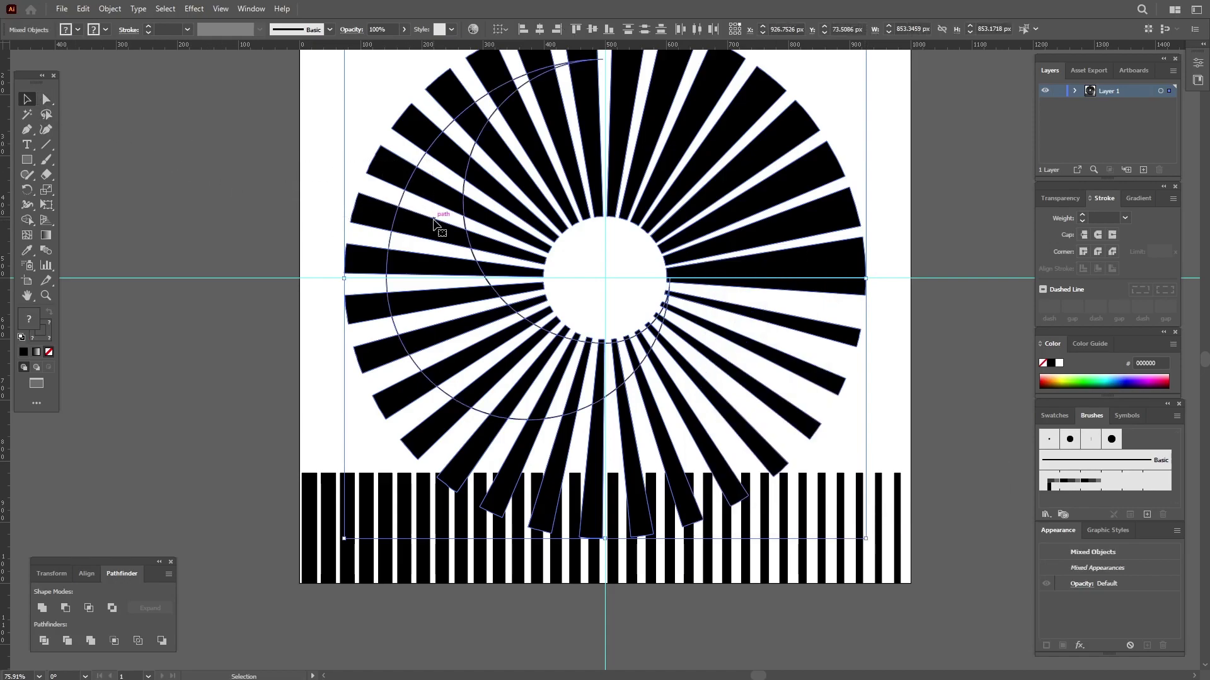
click(114, 641)
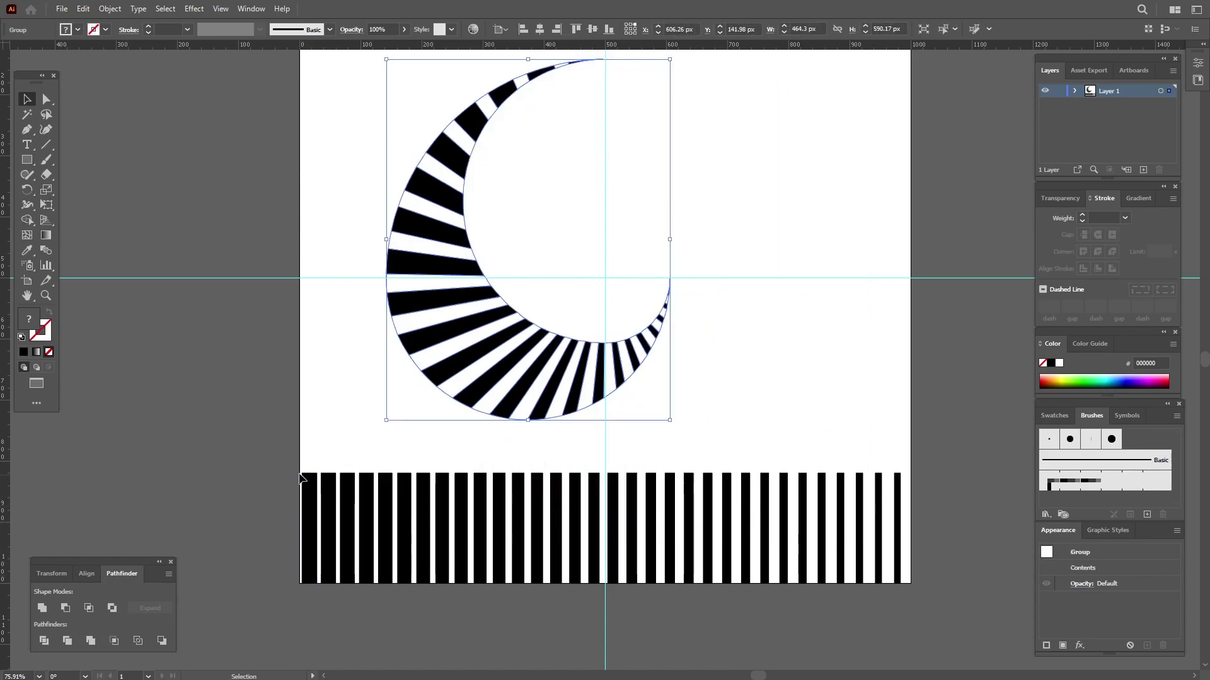
Step: Select all white sliver paths inside the crescent by same fill and stroke, and delete them
click(387, 327)
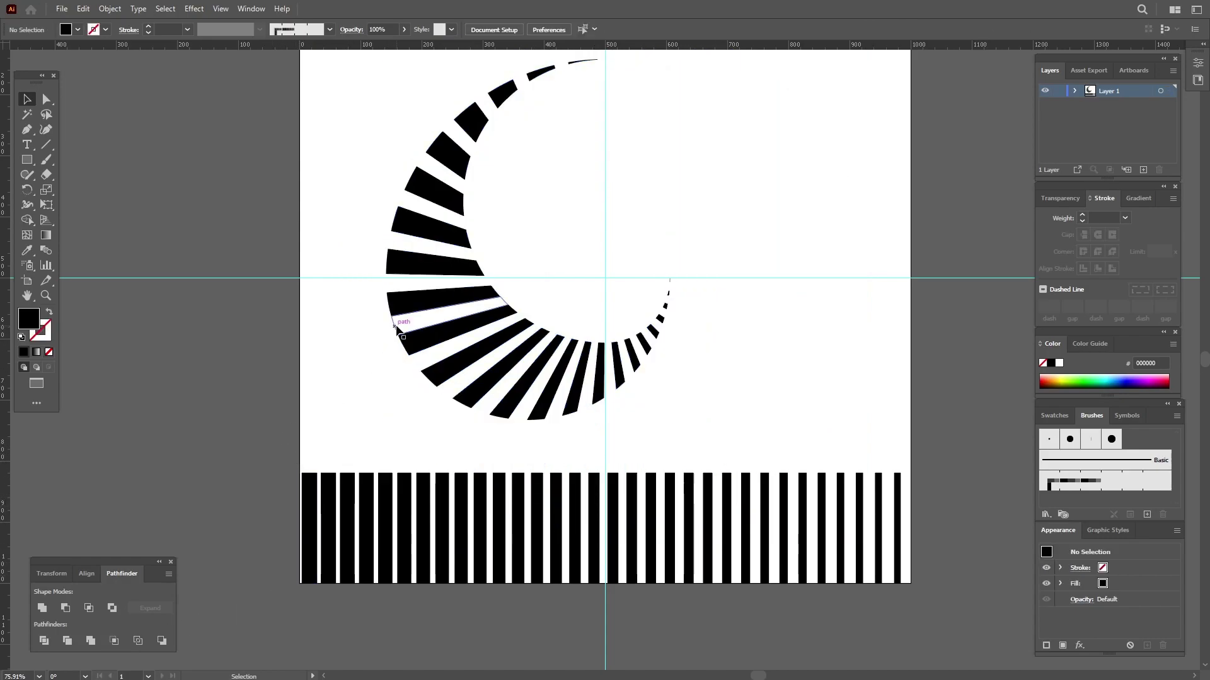
key(a)
click(397, 328)
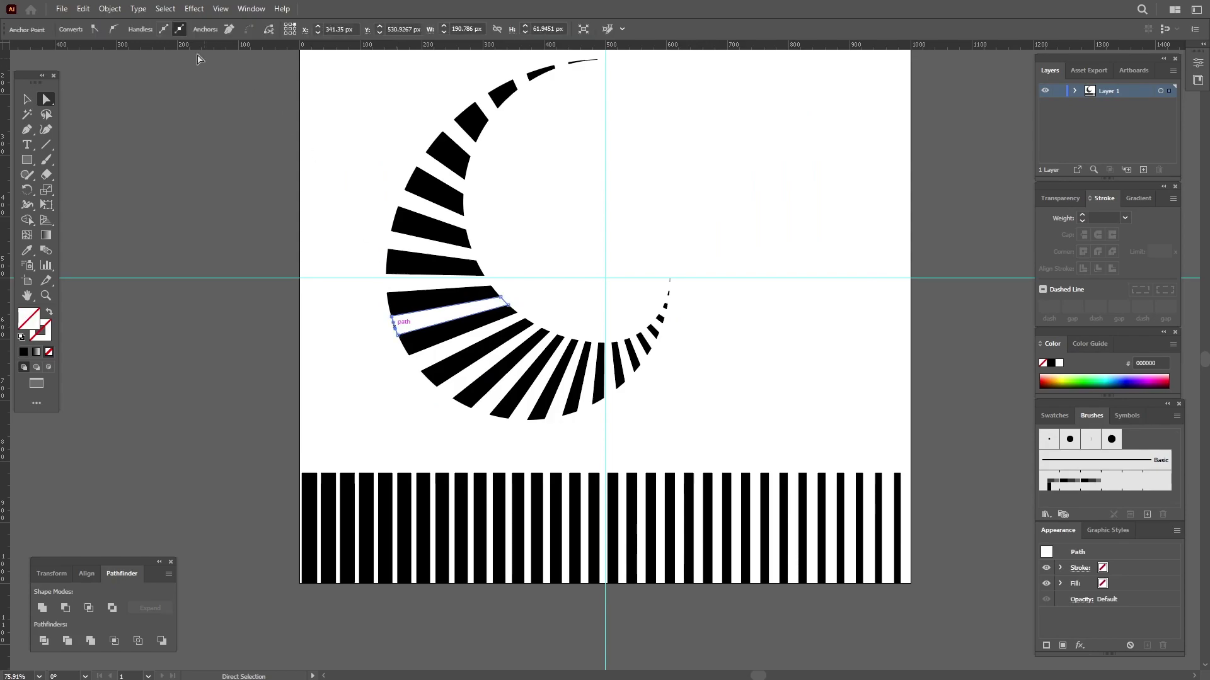
click(165, 9)
mouse_move(185, 131)
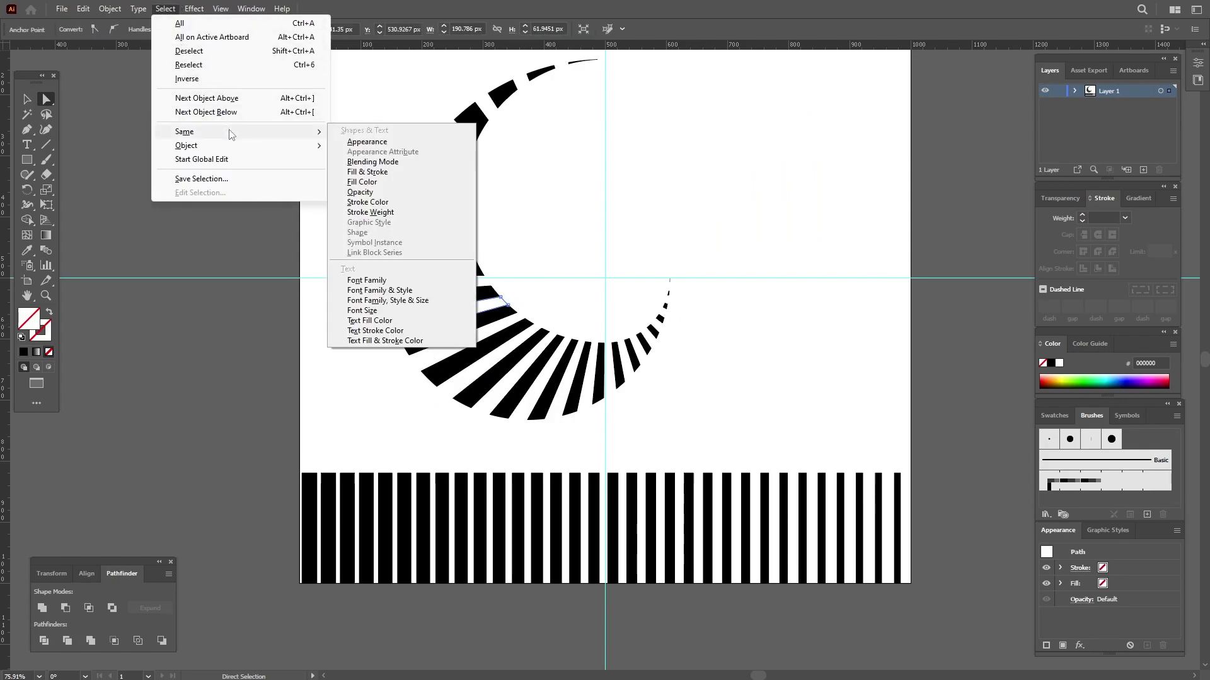
click(401, 176)
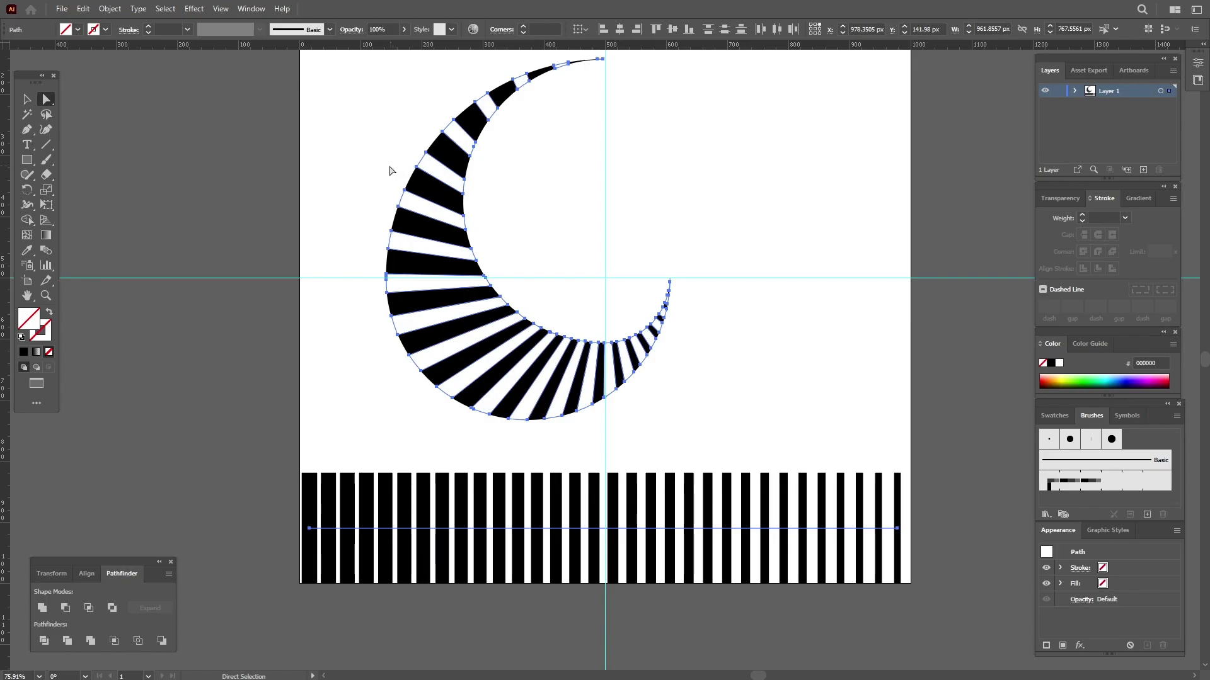
key(Delete)
Step: Delete the row of vertical stripes along the artboard's bottom
key(v)
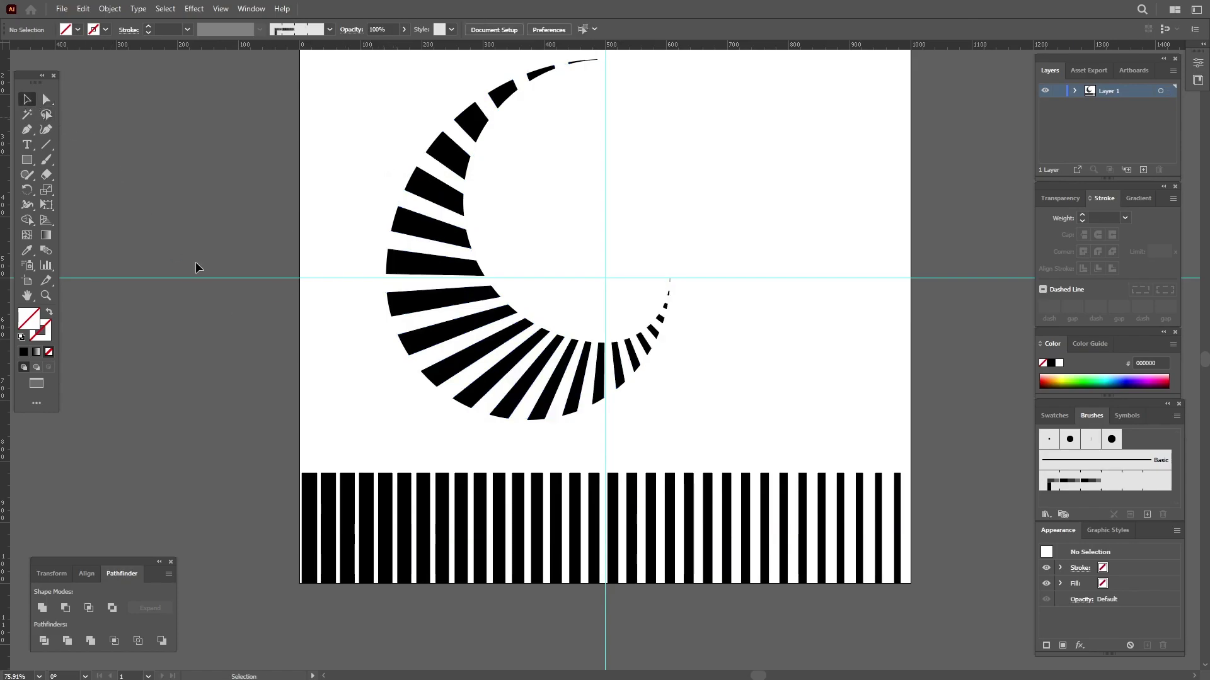
click(475, 515)
key(Delete)
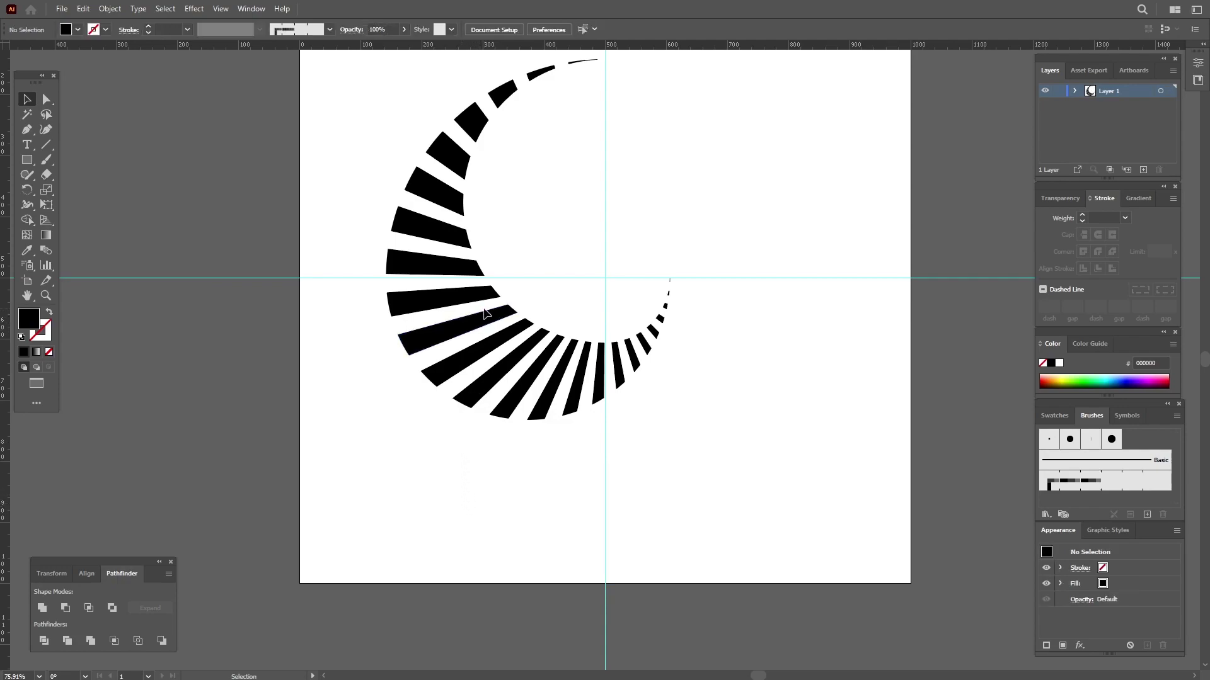
Step: Copy the crescent group rotated 90° about the guide intersection, then repeat twice to close the ring
click(478, 322)
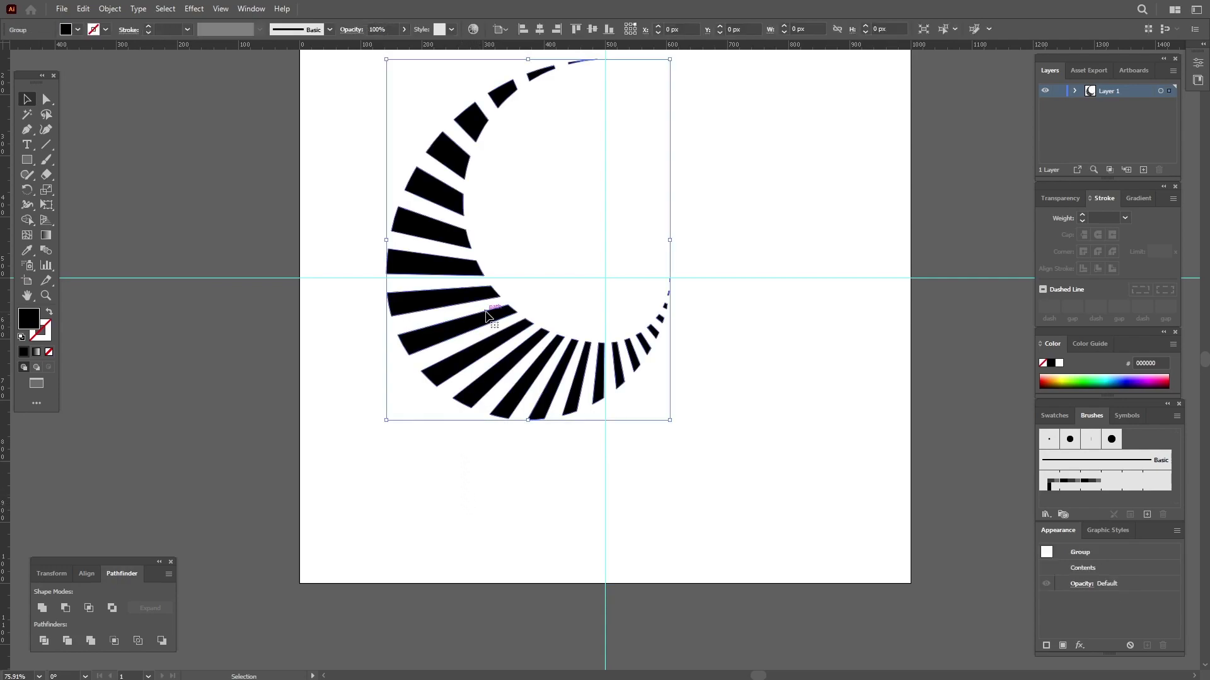
click(28, 190)
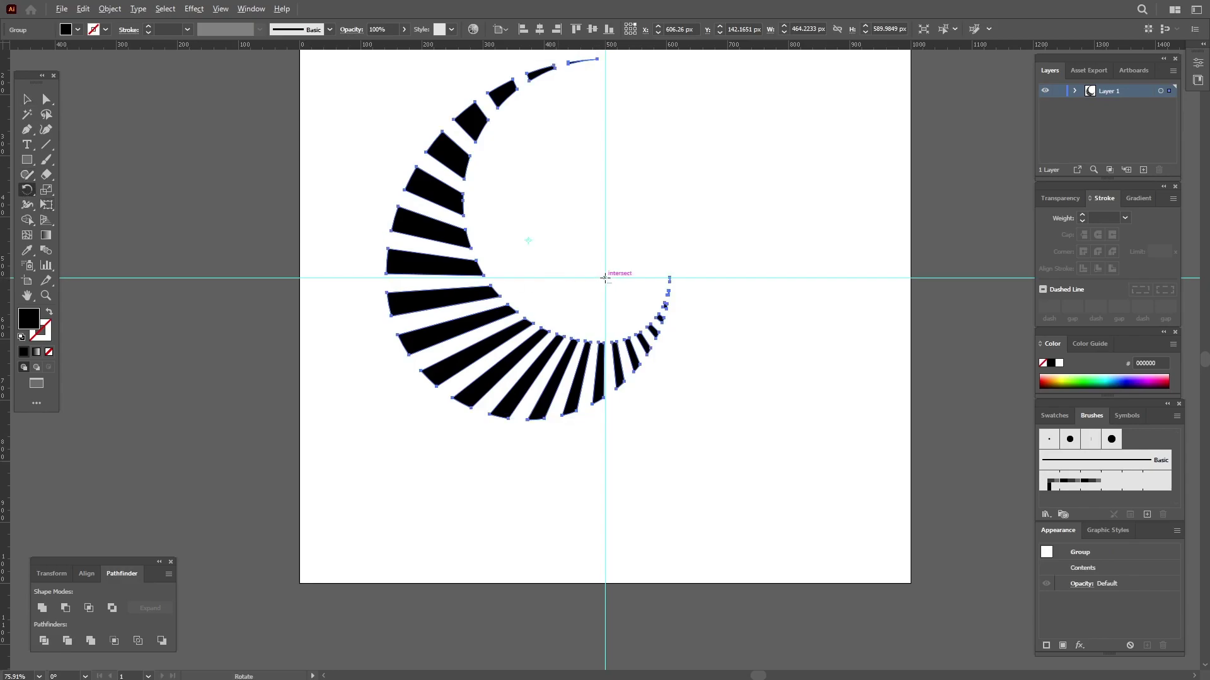
alt+click(604, 278)
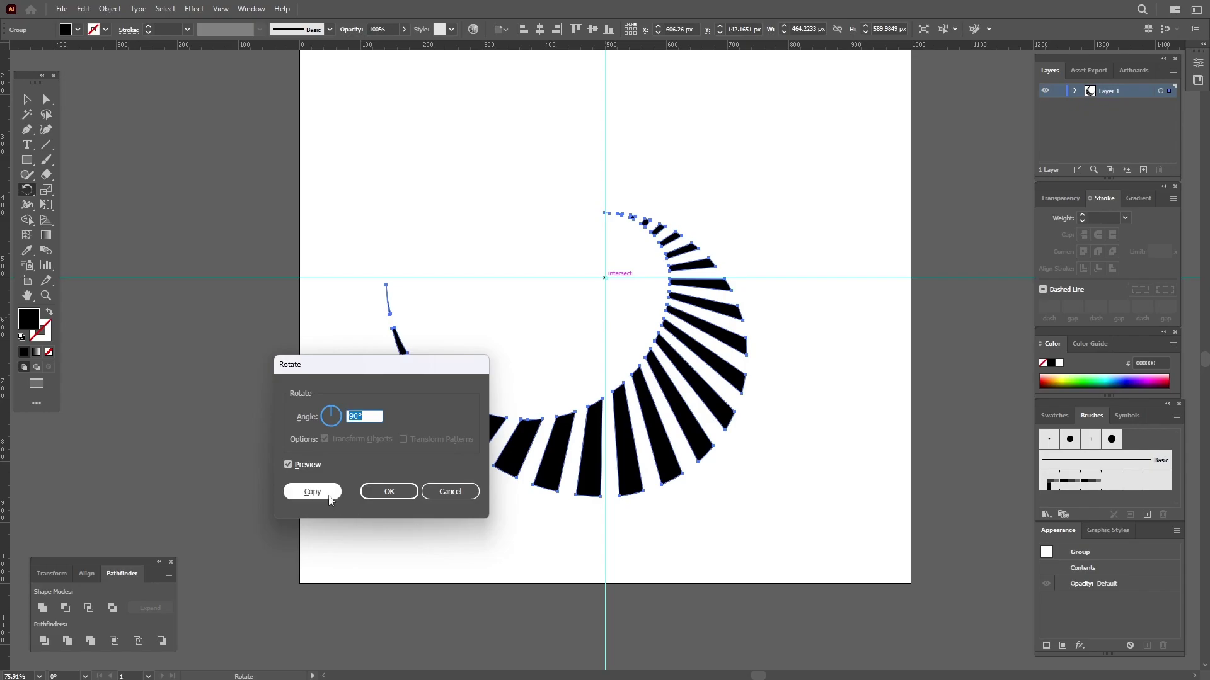
click(312, 492)
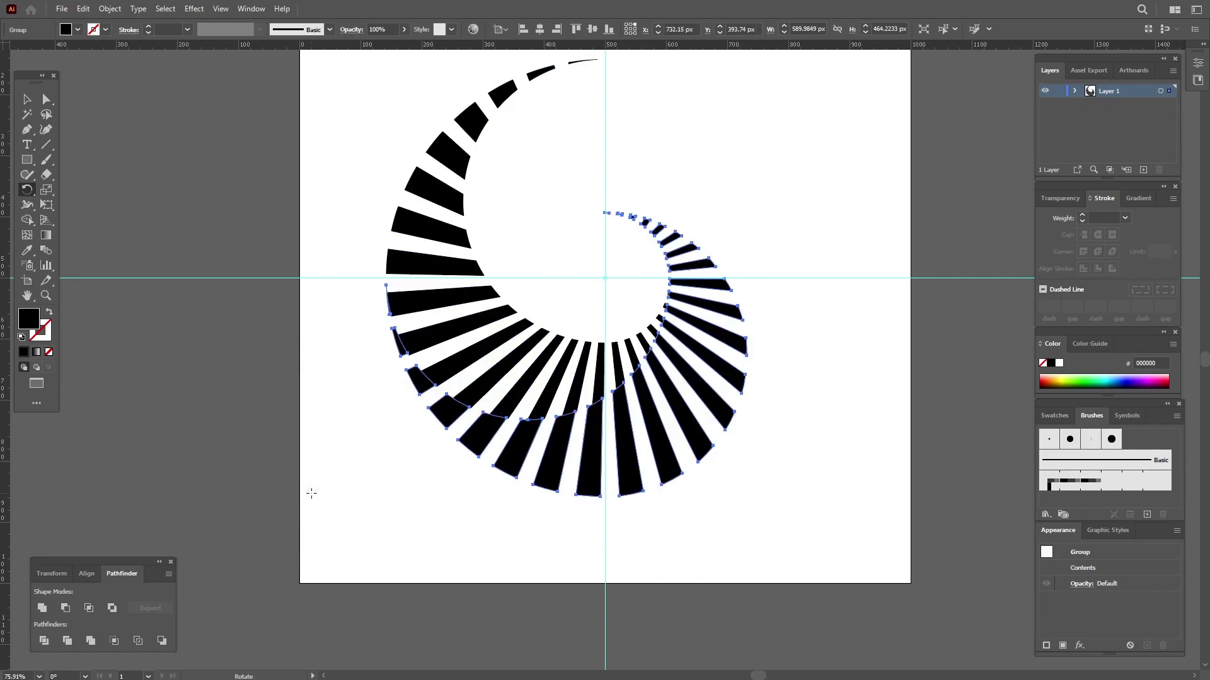
click(110, 9)
mouse_move(135, 23)
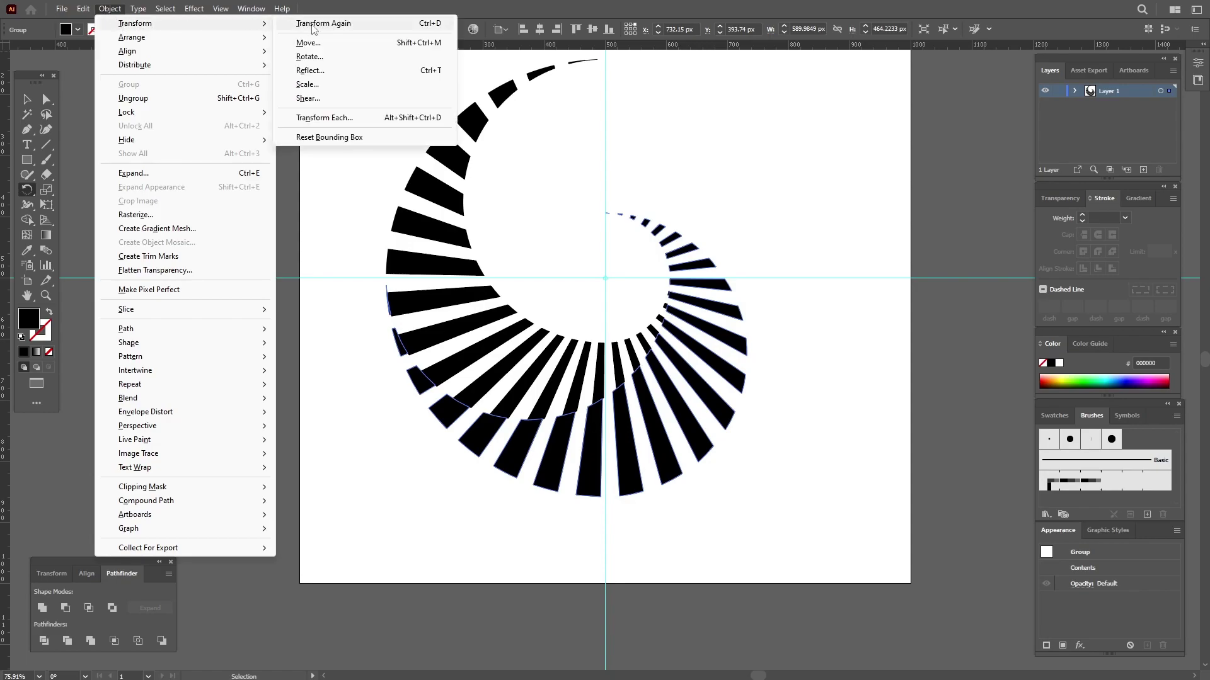
click(429, 24)
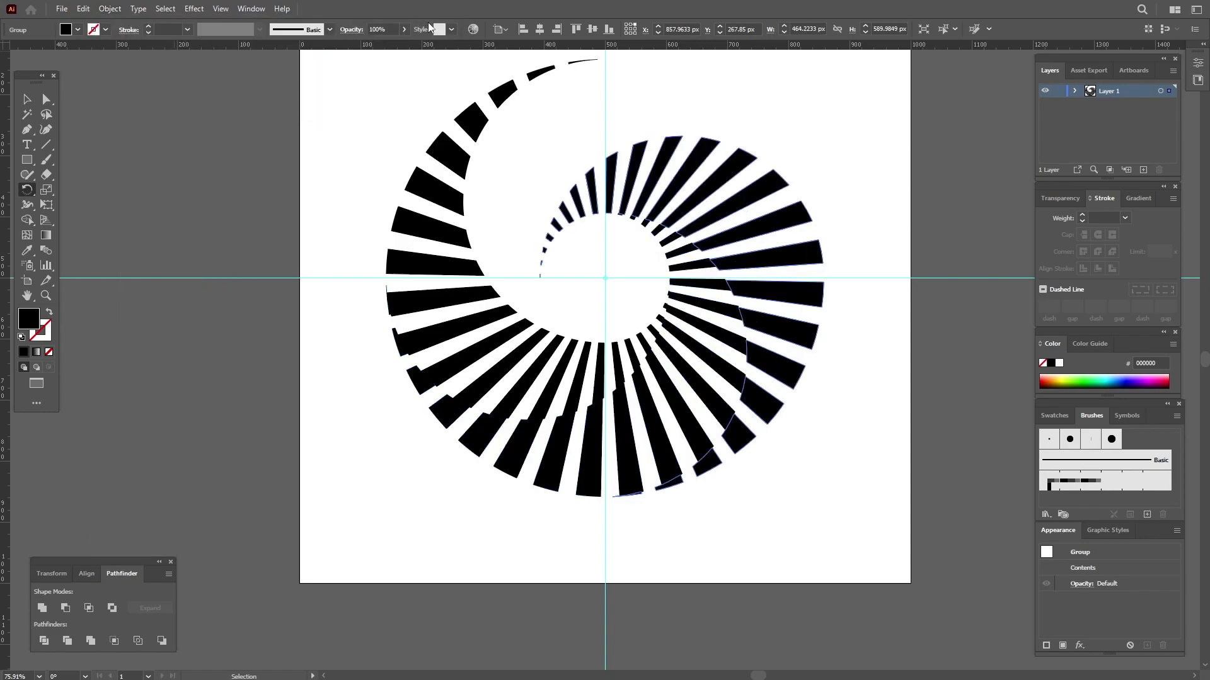
key(ctrl+d)
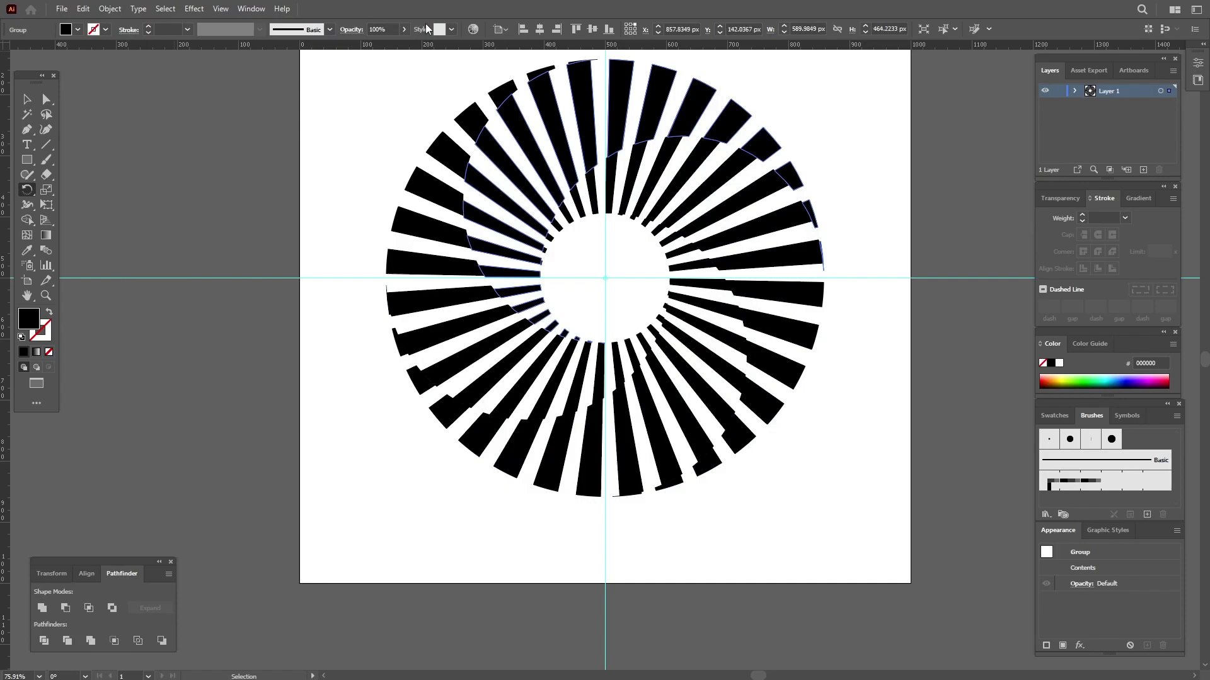
Step: Deselect everything and hide the guides, leaving only the black stripe ring visible
key(v)
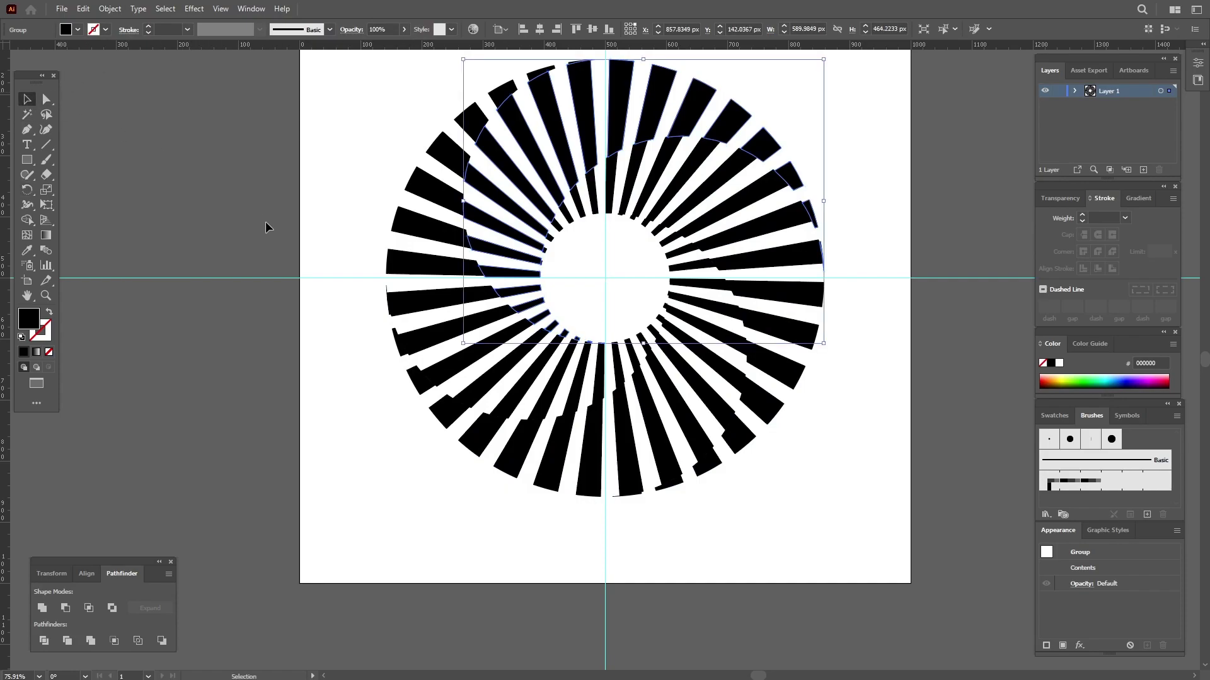
click(315, 394)
scroll(747, 368, up, 3)
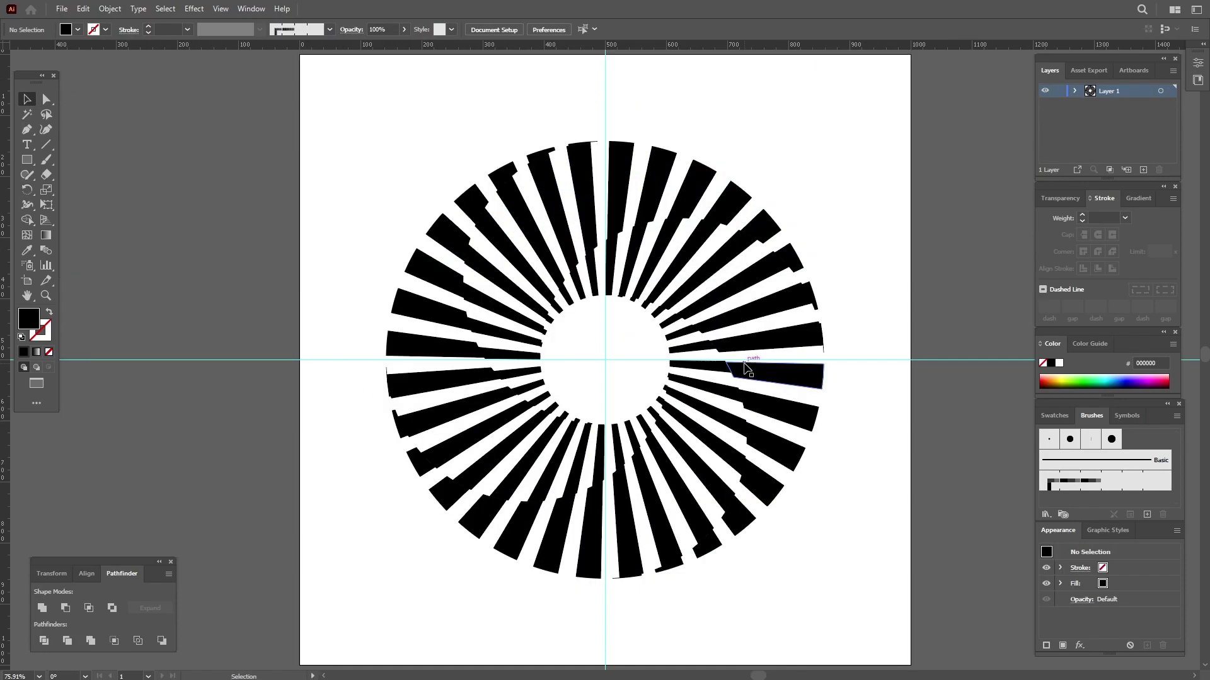
right_click(591, 344)
mouse_move(624, 389)
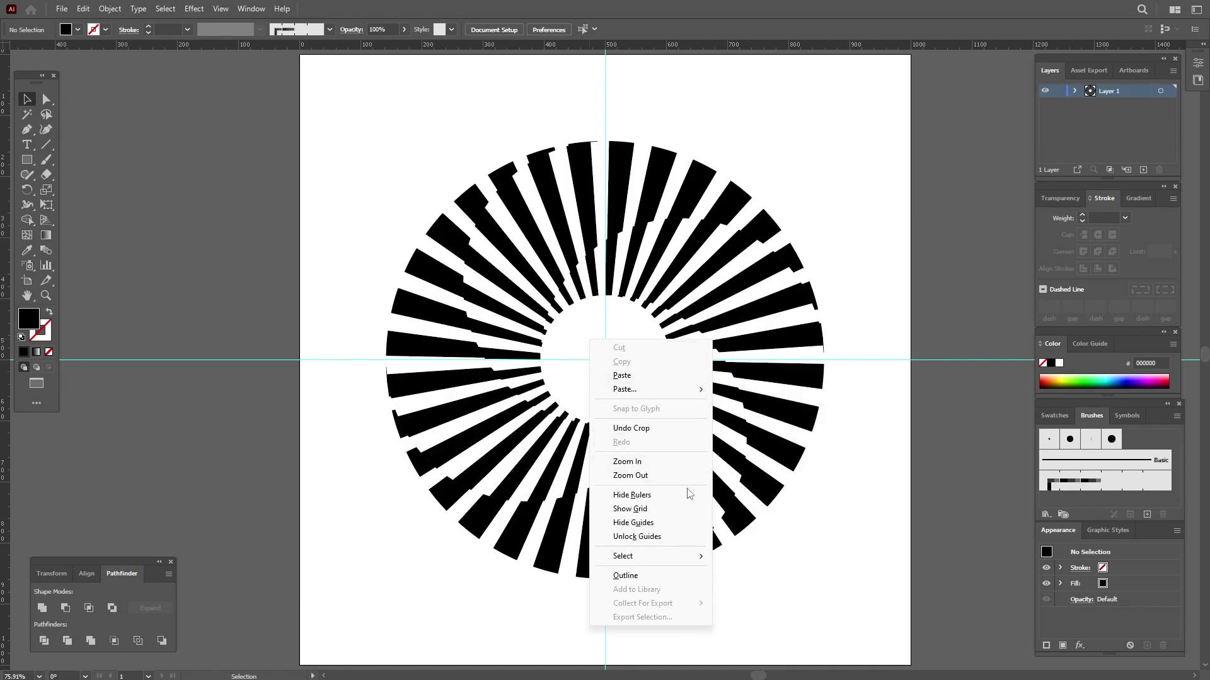
click(681, 526)
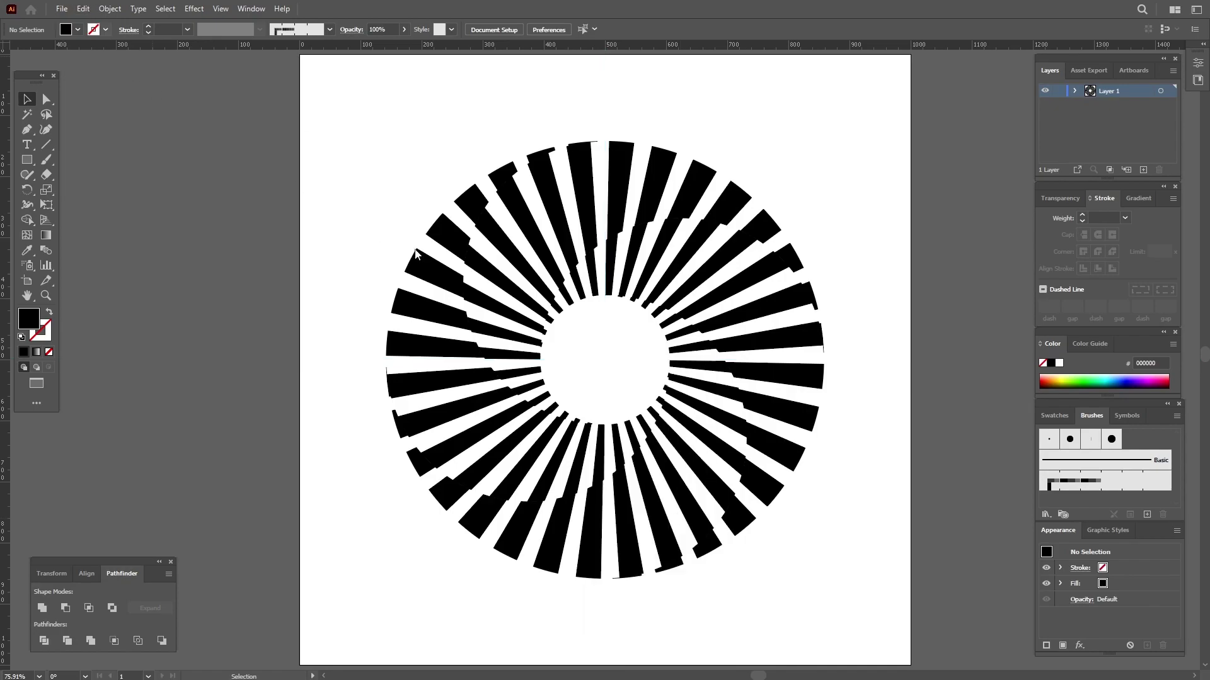
key(ctrl+F9)
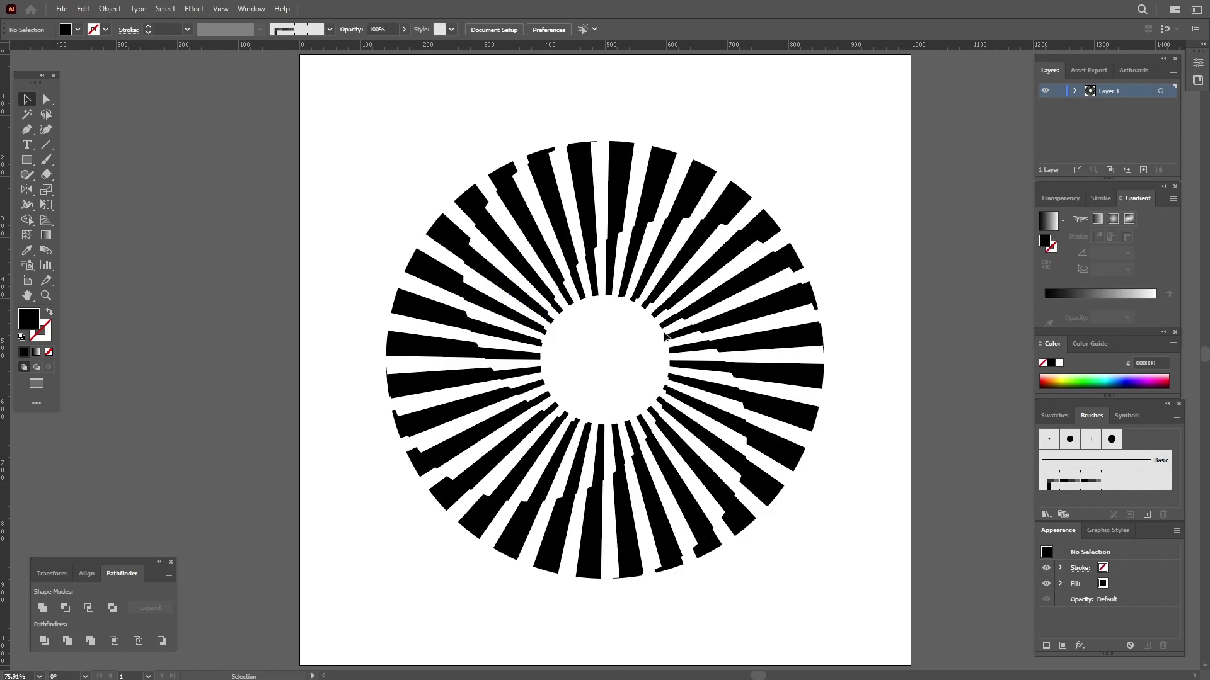
Step: Draw a 1000 × 1000 px square and centre it horizontally and vertically on the artboard
click(27, 160)
click(329, 124)
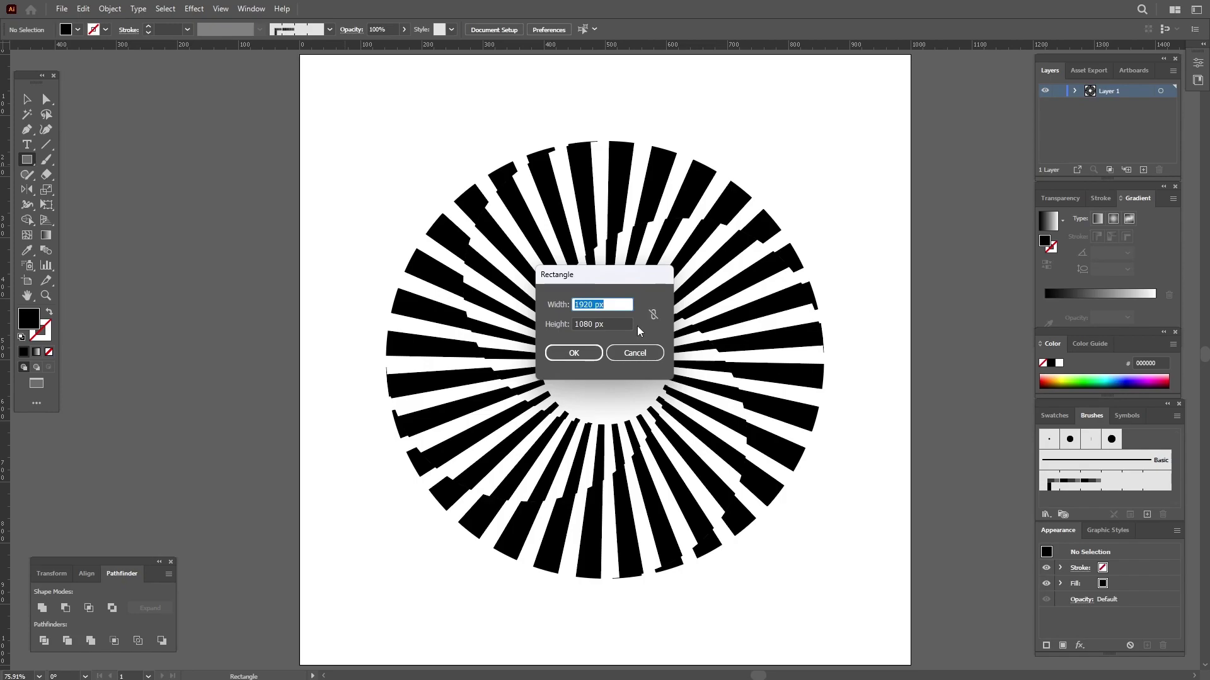
text(1000)
key(Tab)
text(1)
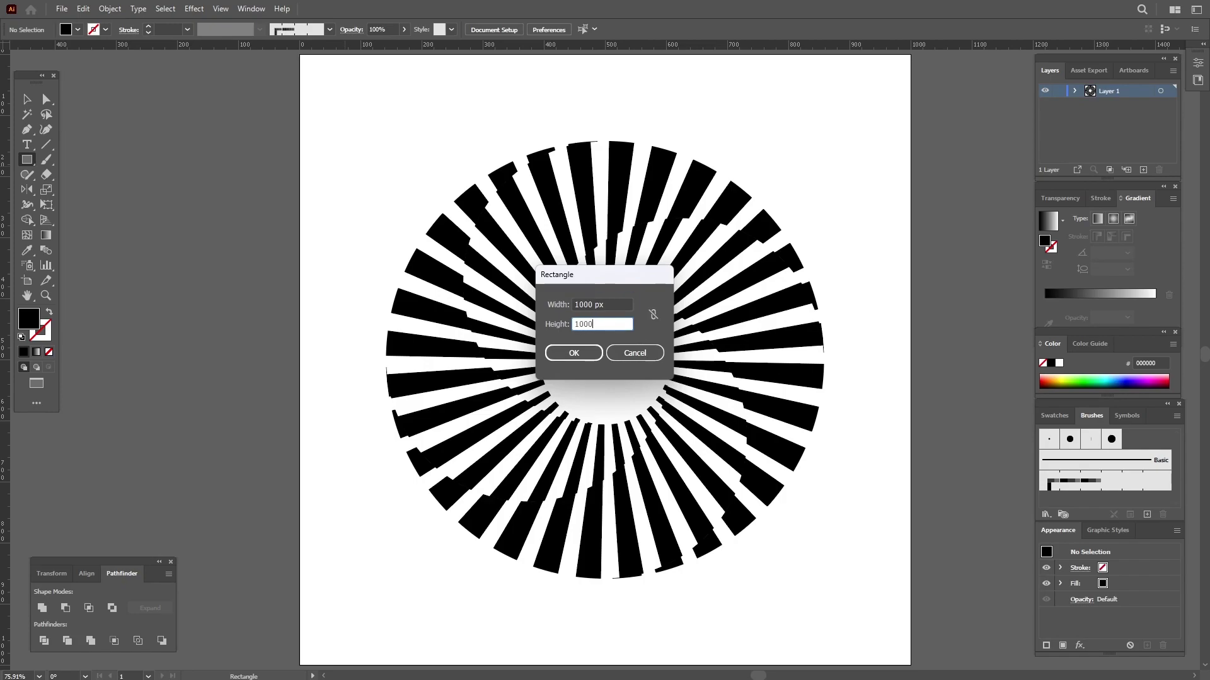
key(Return)
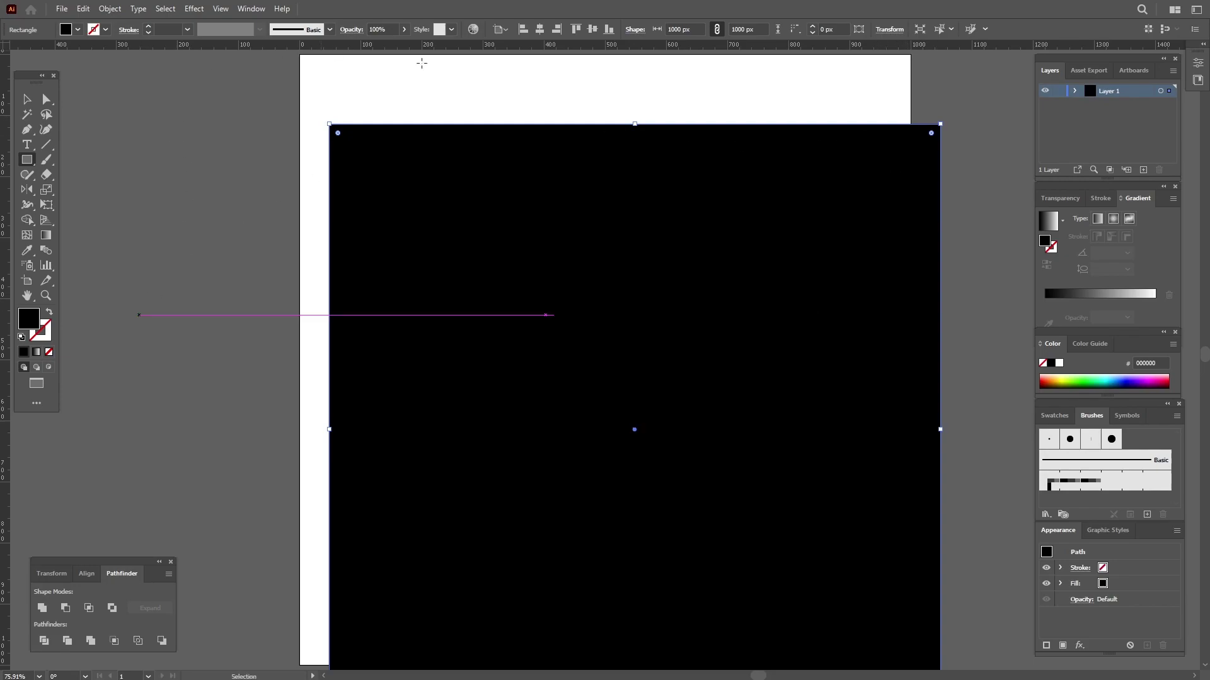
click(539, 29)
click(592, 29)
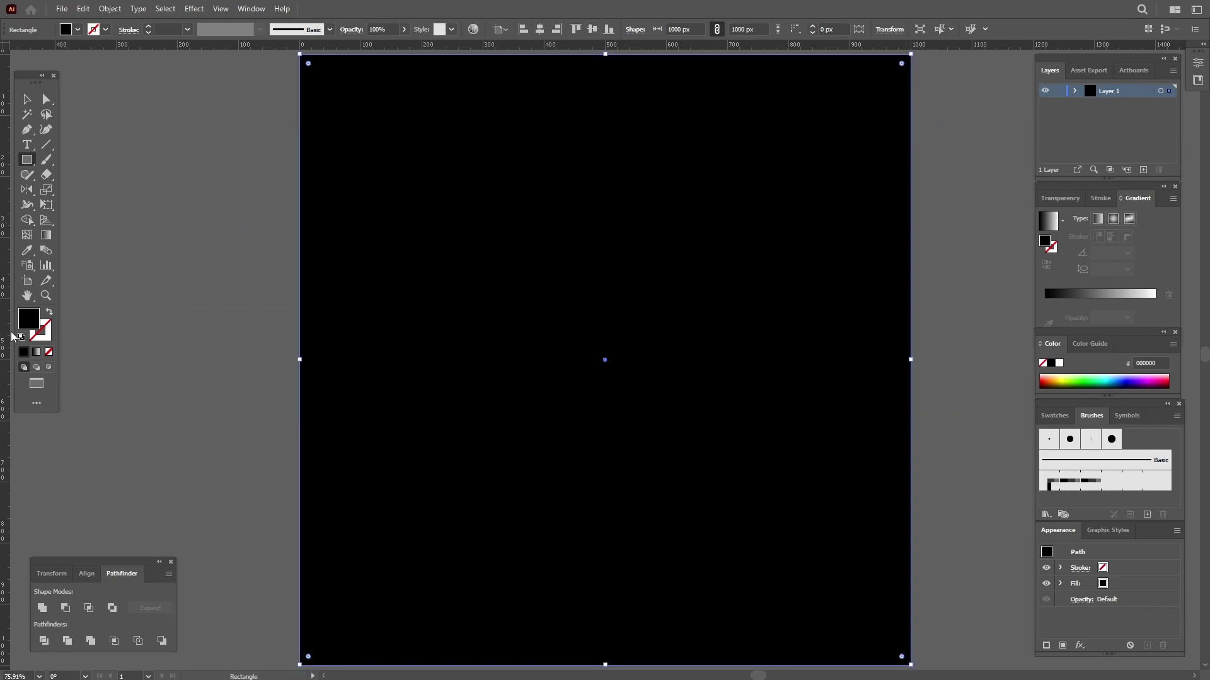
Step: Fill the square with orange FF9619
double_click(28, 315)
text(FF9619)
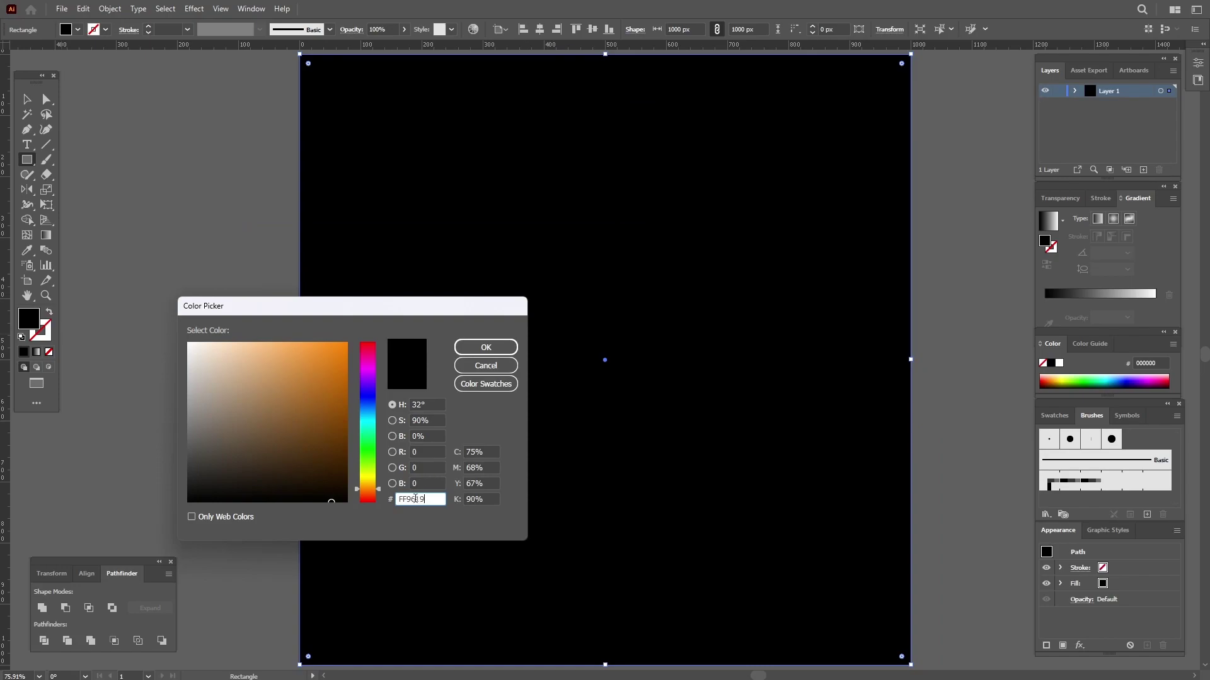
click(485, 347)
Step: Send the orange square to the back, behind the black stripe ring
right_click(383, 288)
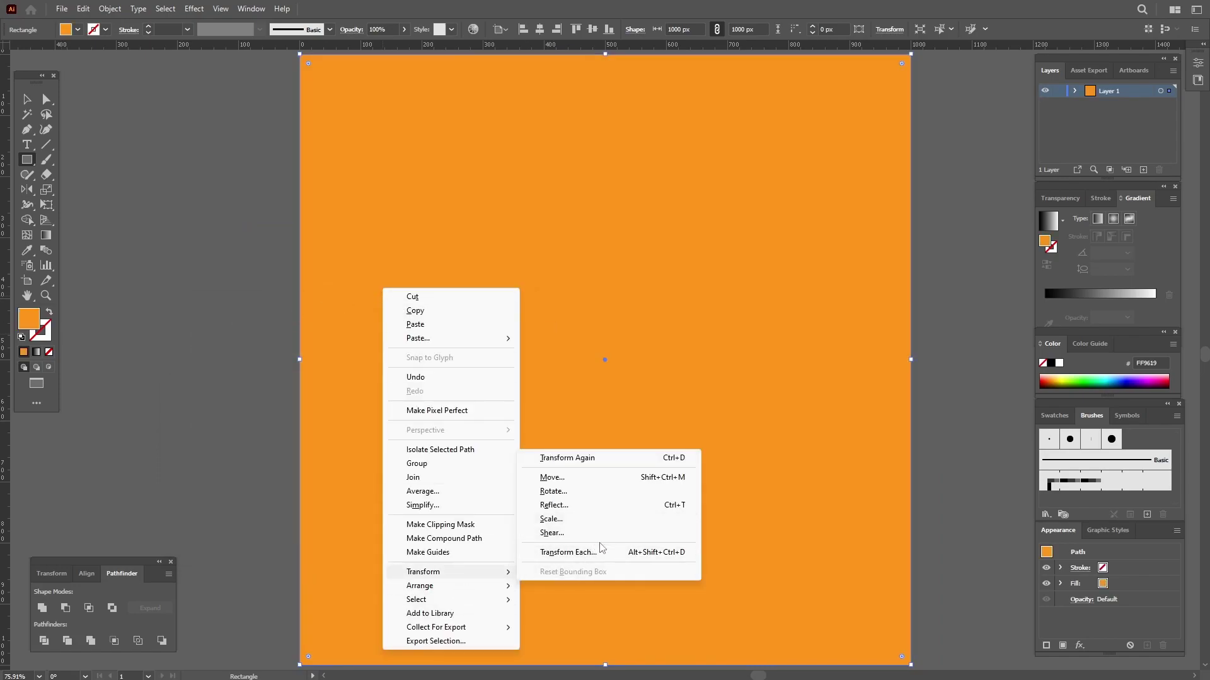
mouse_move(419, 586)
click(557, 627)
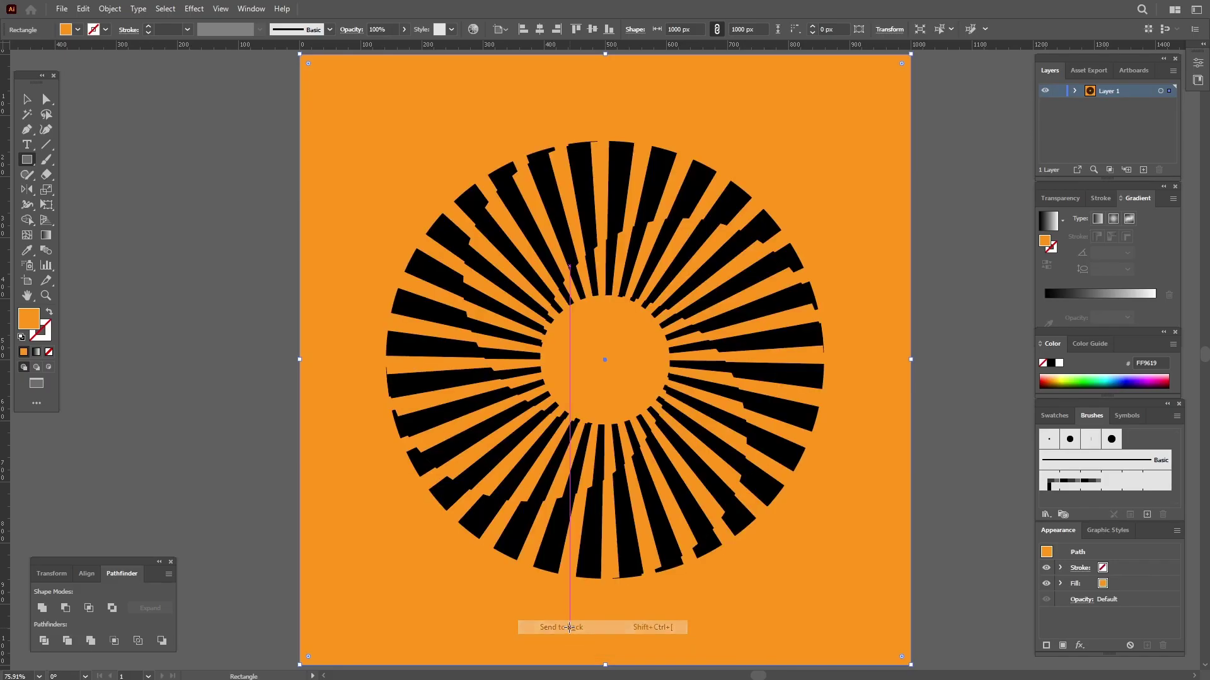